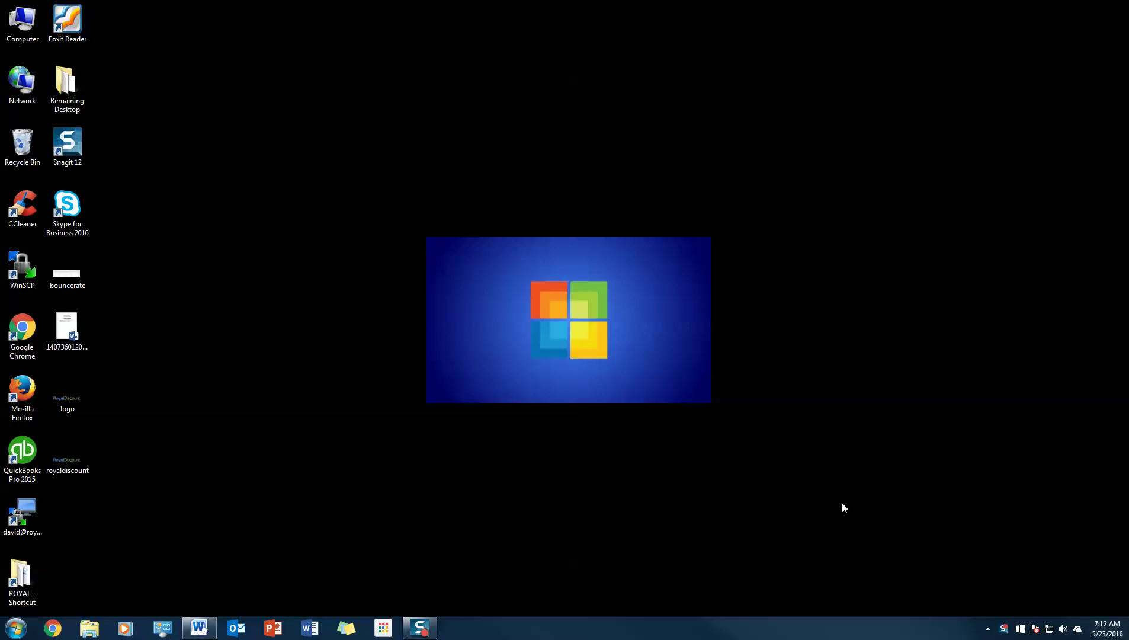
Launch Outlook 2016 from the taskbar and let it open to the Inbox.
click(249, 629)
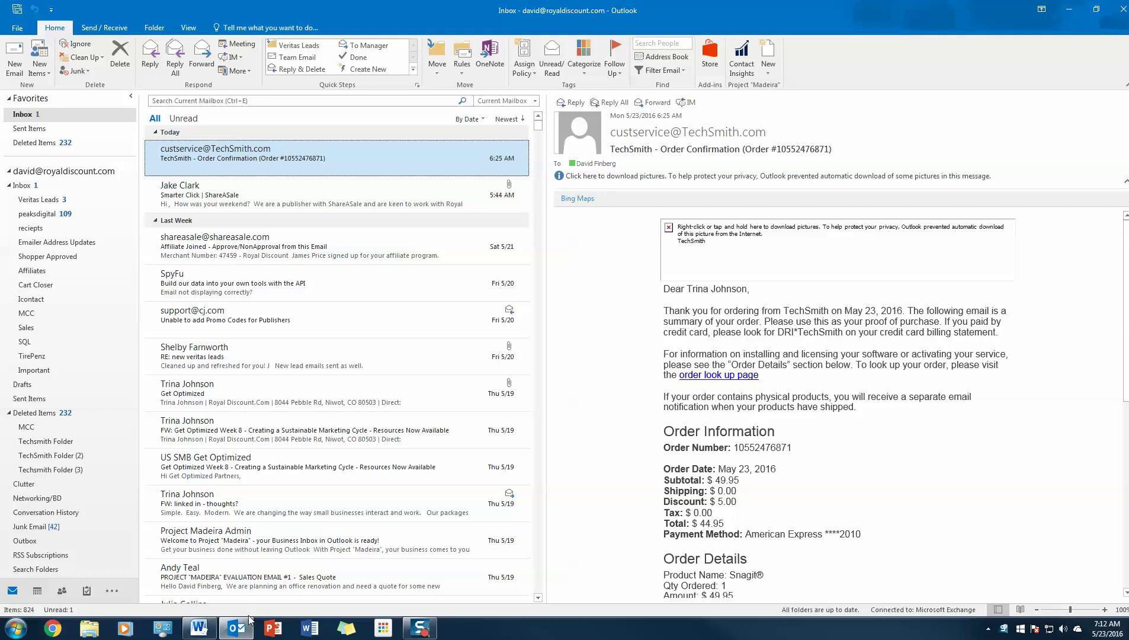
From Calendar, send the colleague a Full details sharing request that also asks for their calendar.
click(37, 591)
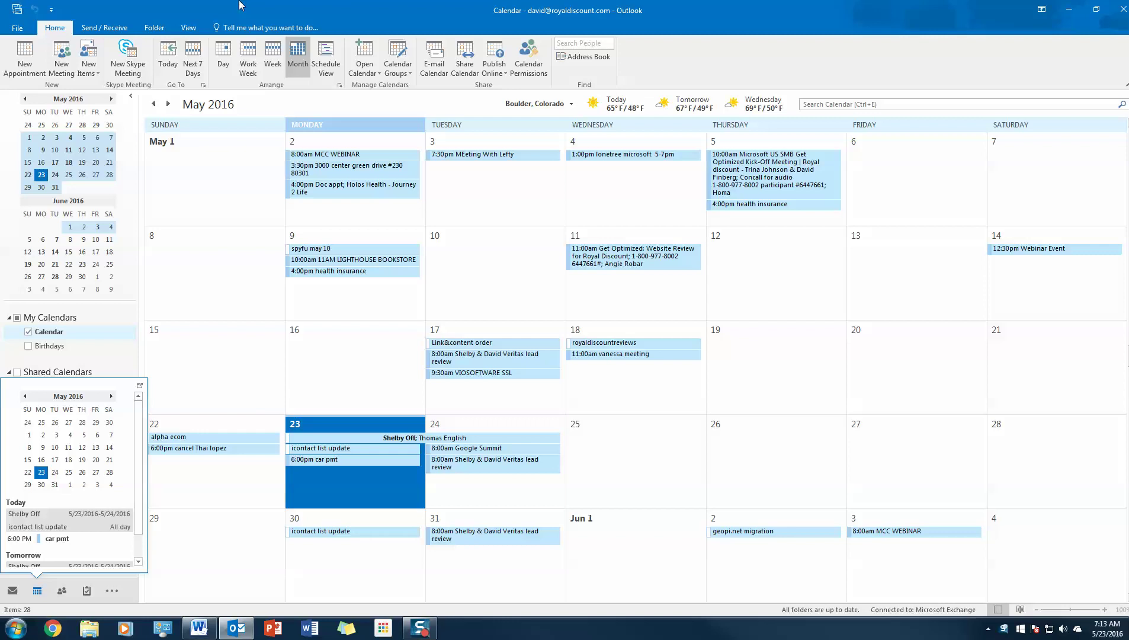
click(474, 47)
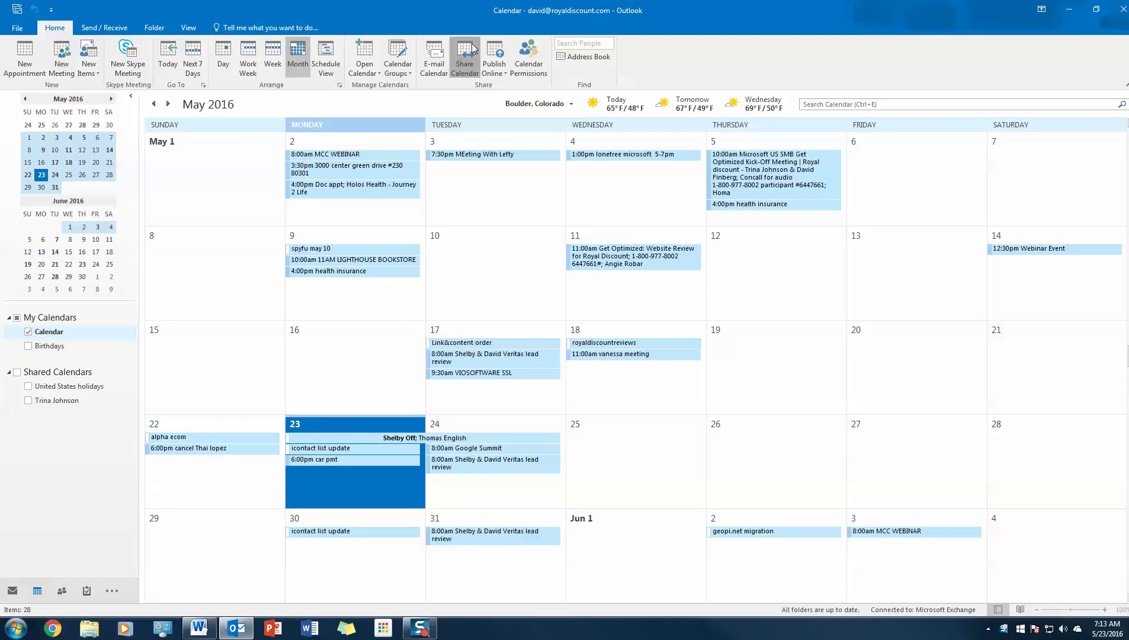
text(joel)
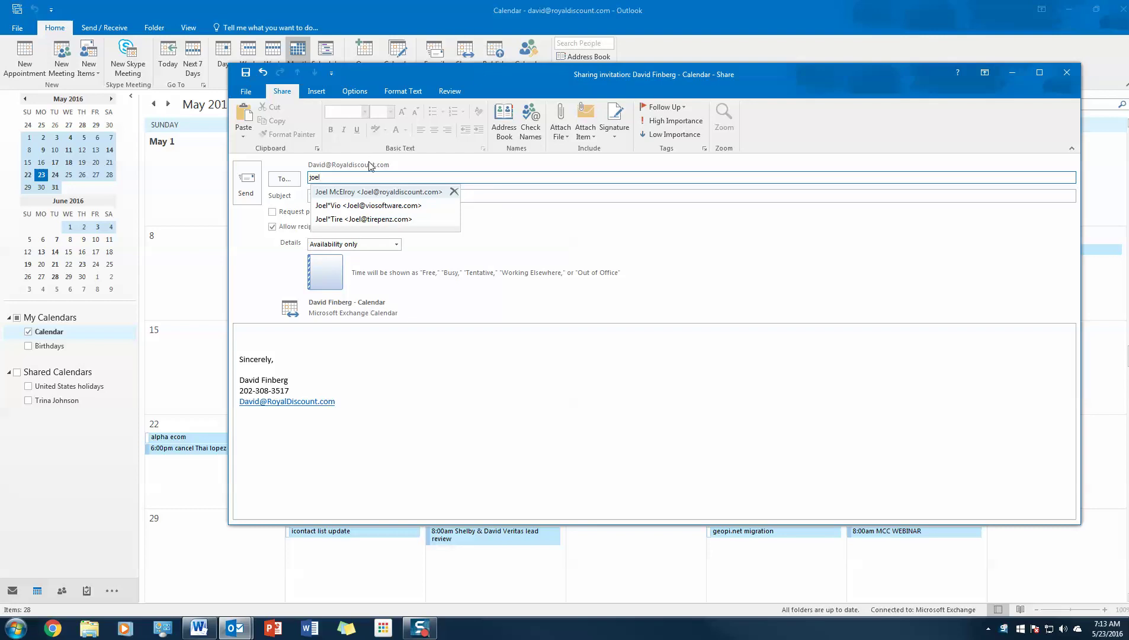
click(325, 195)
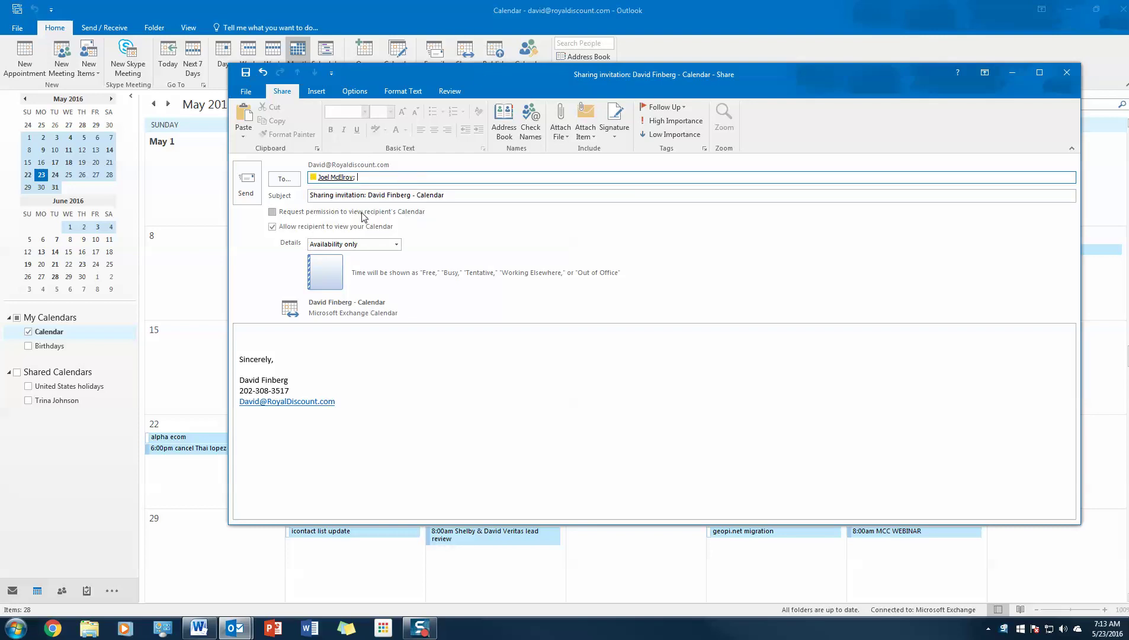
click(353, 243)
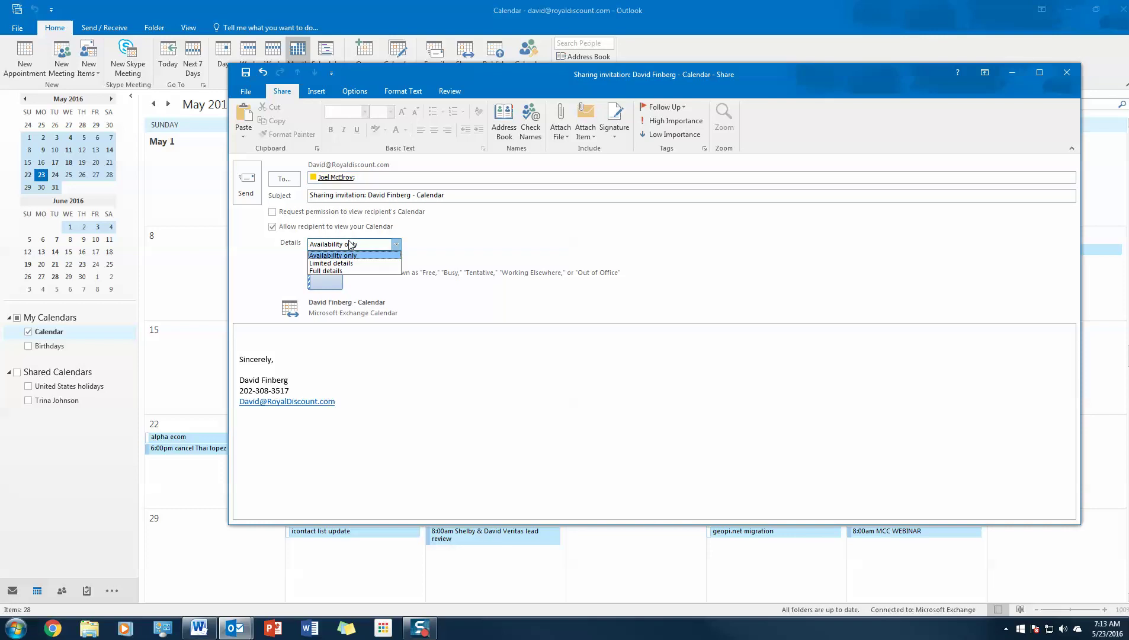
click(336, 271)
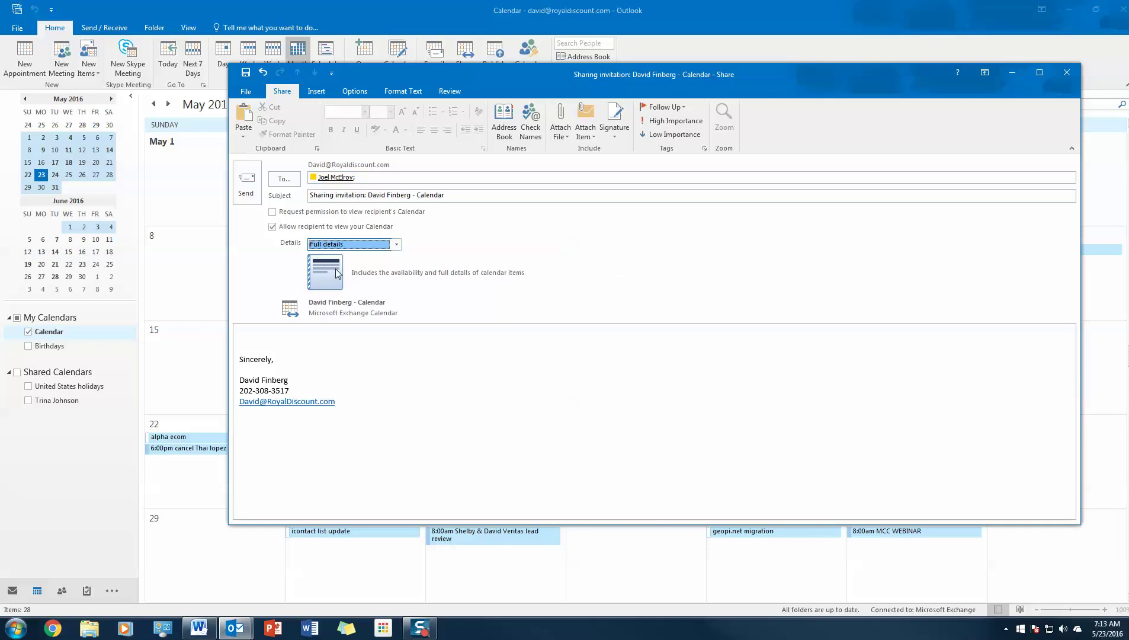
click(272, 212)
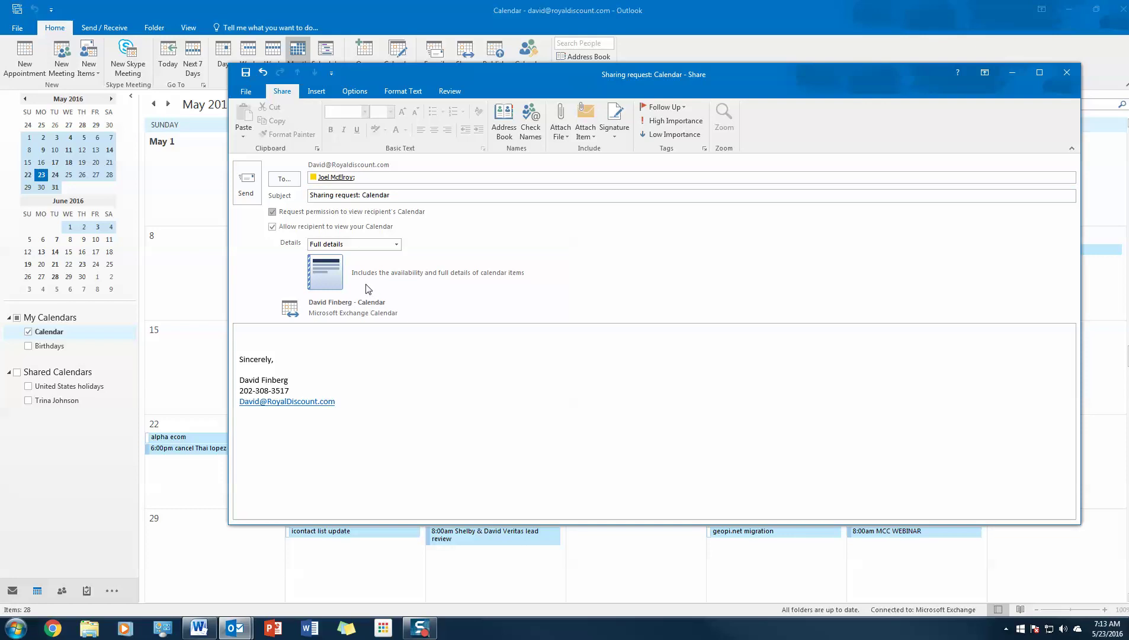
click(241, 201)
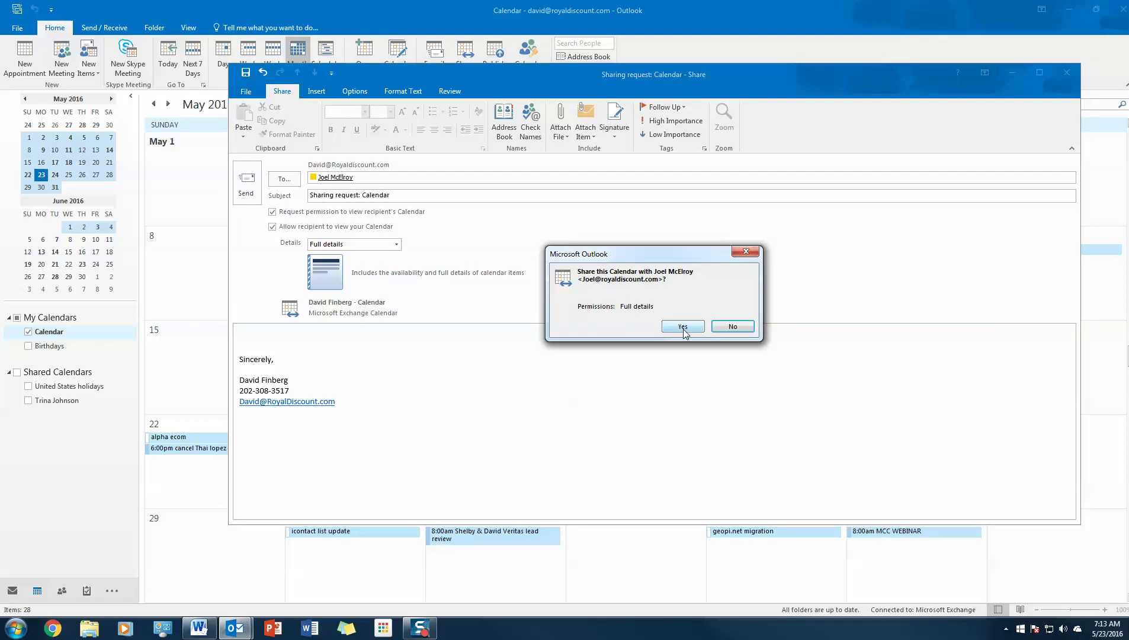
click(684, 331)
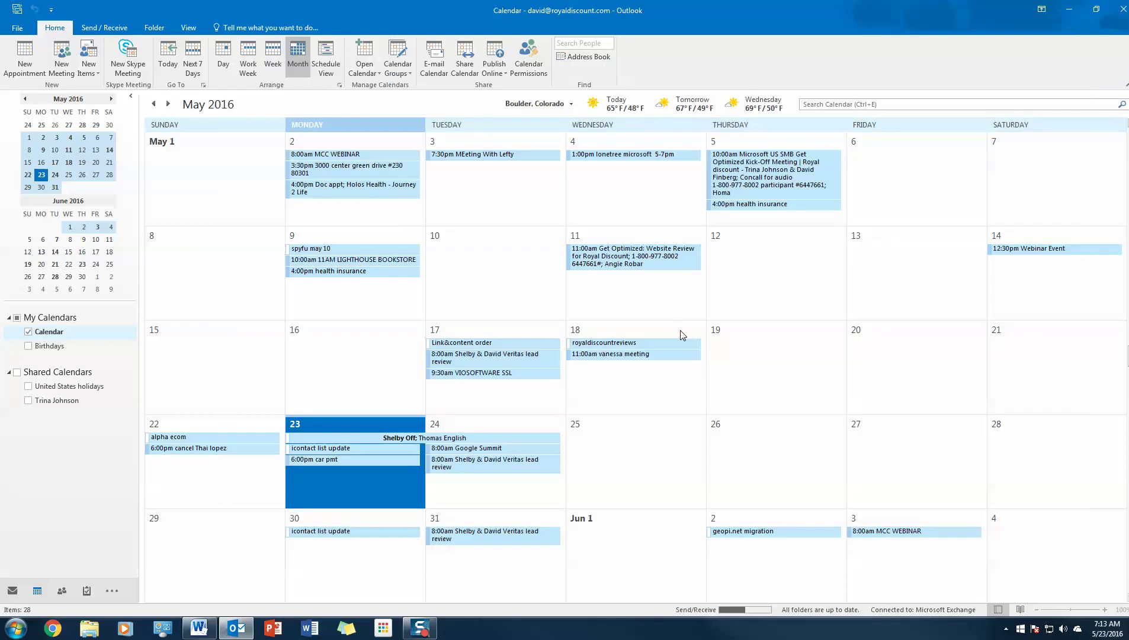
Open the colleague's calendar from the Address Book beside your own May 2016 calendar.
mouse_move(423, 199)
click(363, 77)
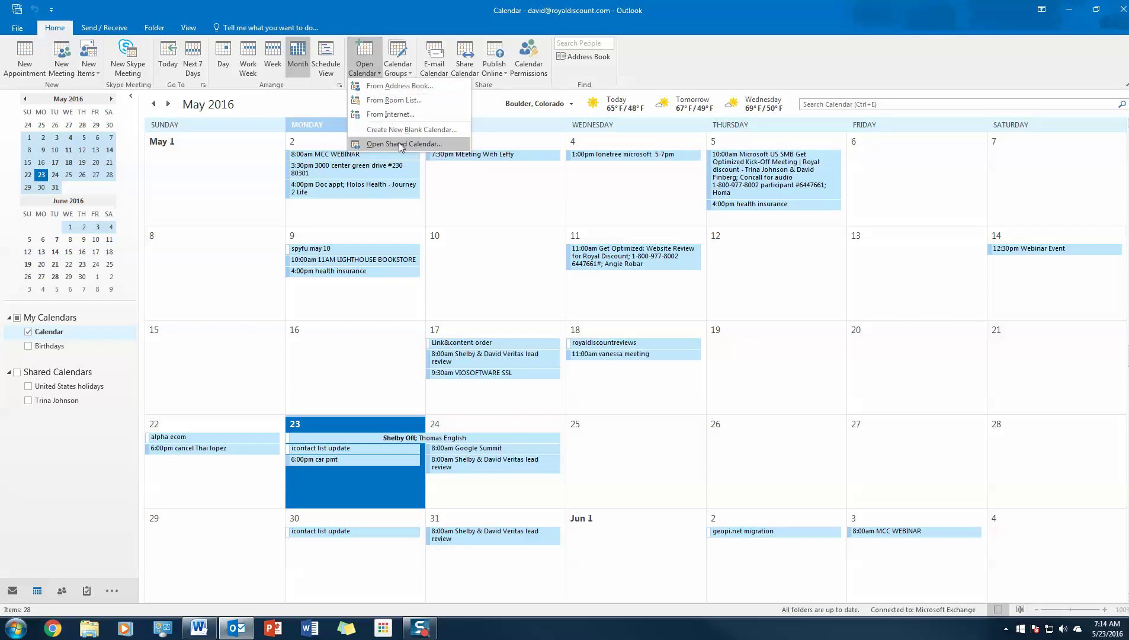
click(398, 87)
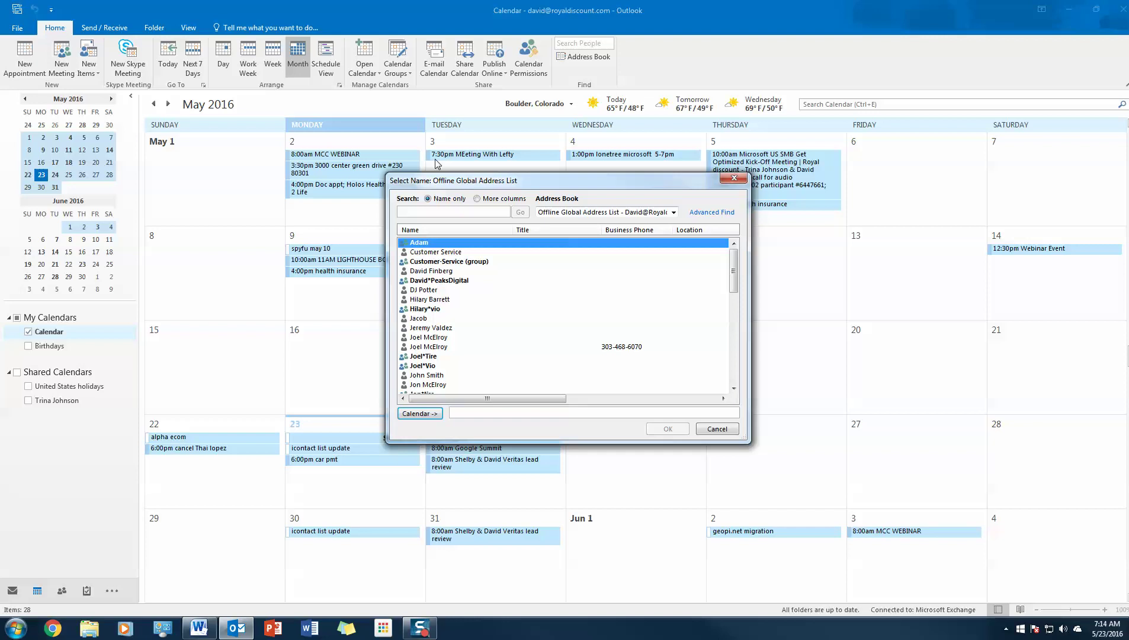
text(trina)
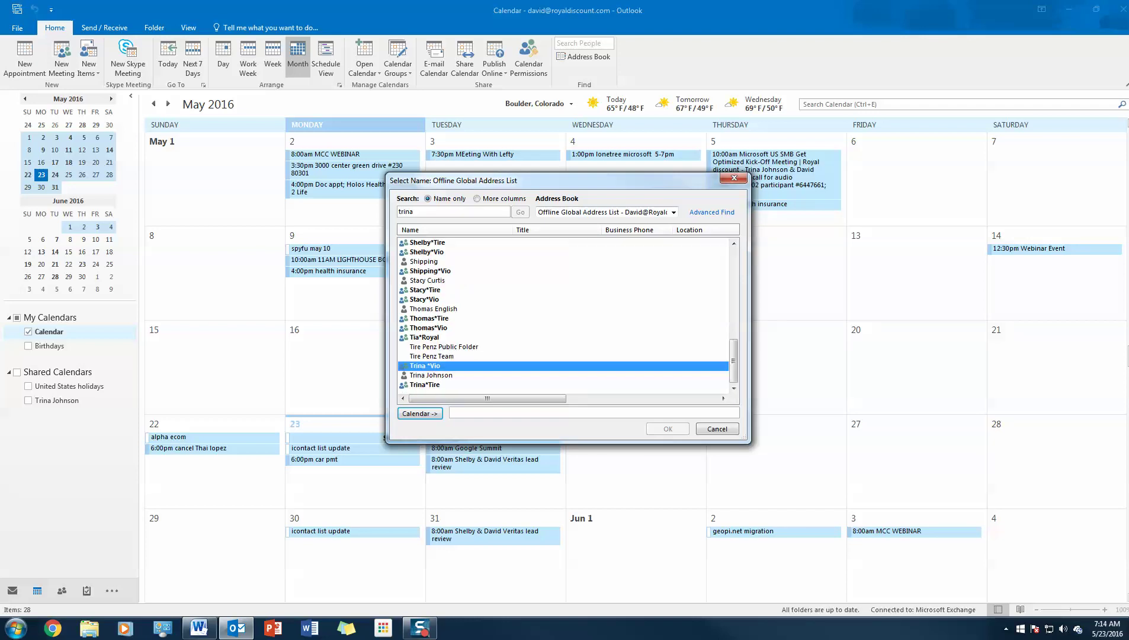
double_click(422, 376)
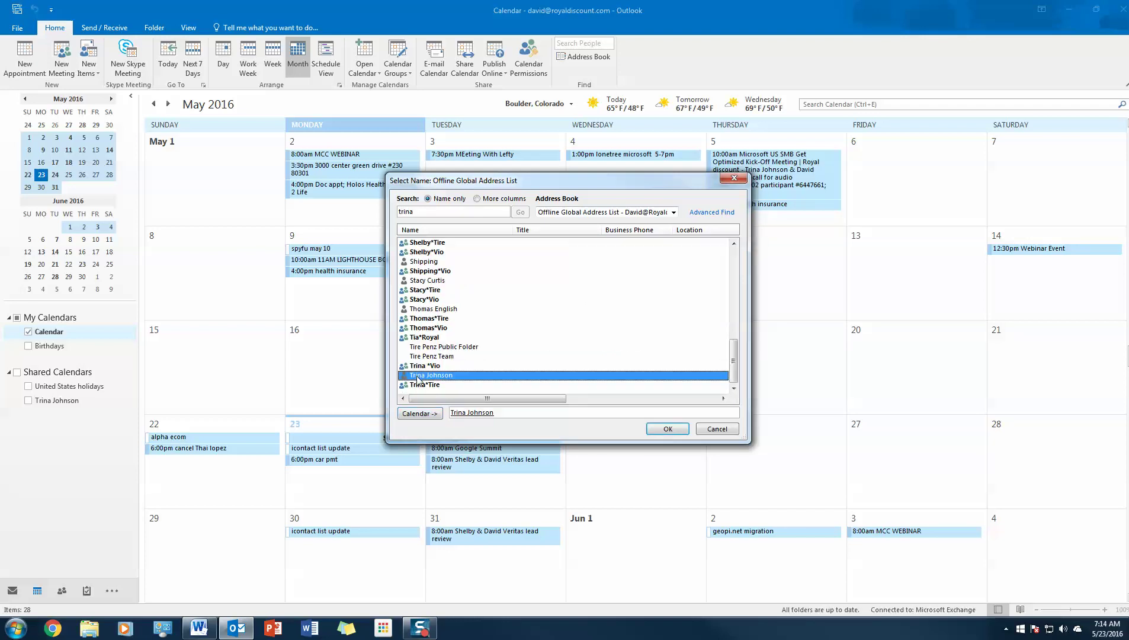
click(663, 429)
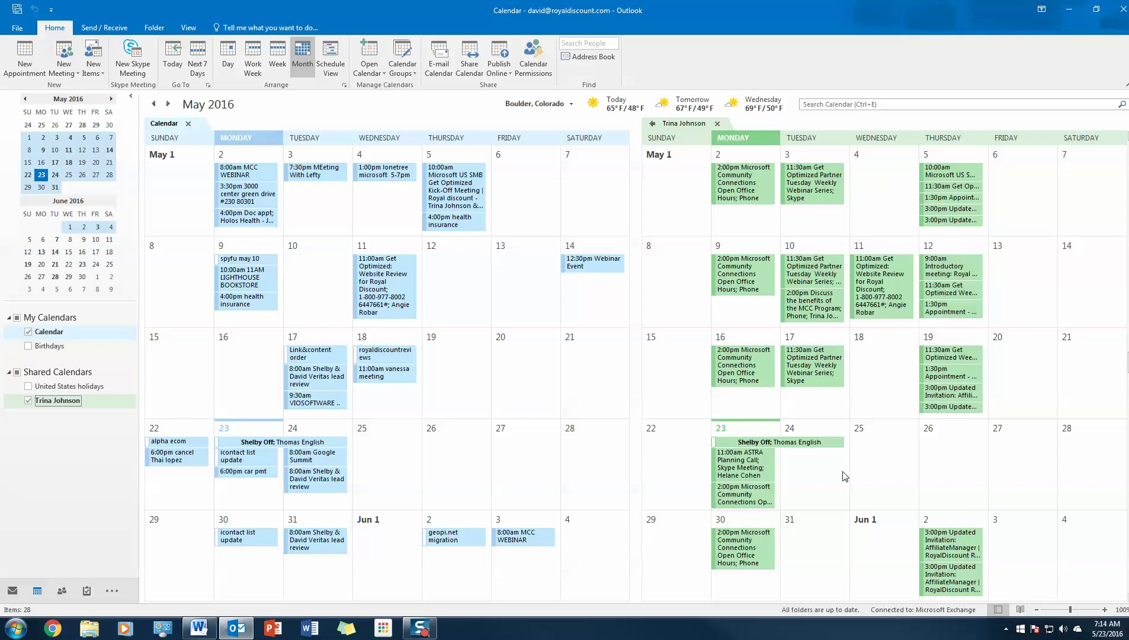
View the Microsoft Community Connections event, then close the colleague's shared calendar.
click(745, 554)
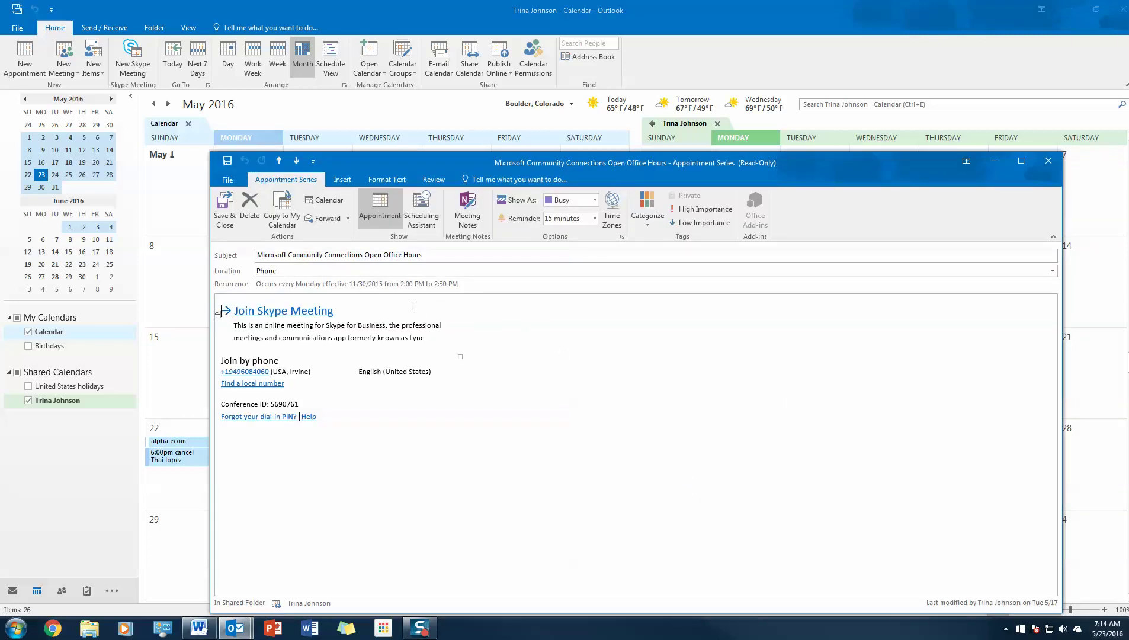
click(1048, 161)
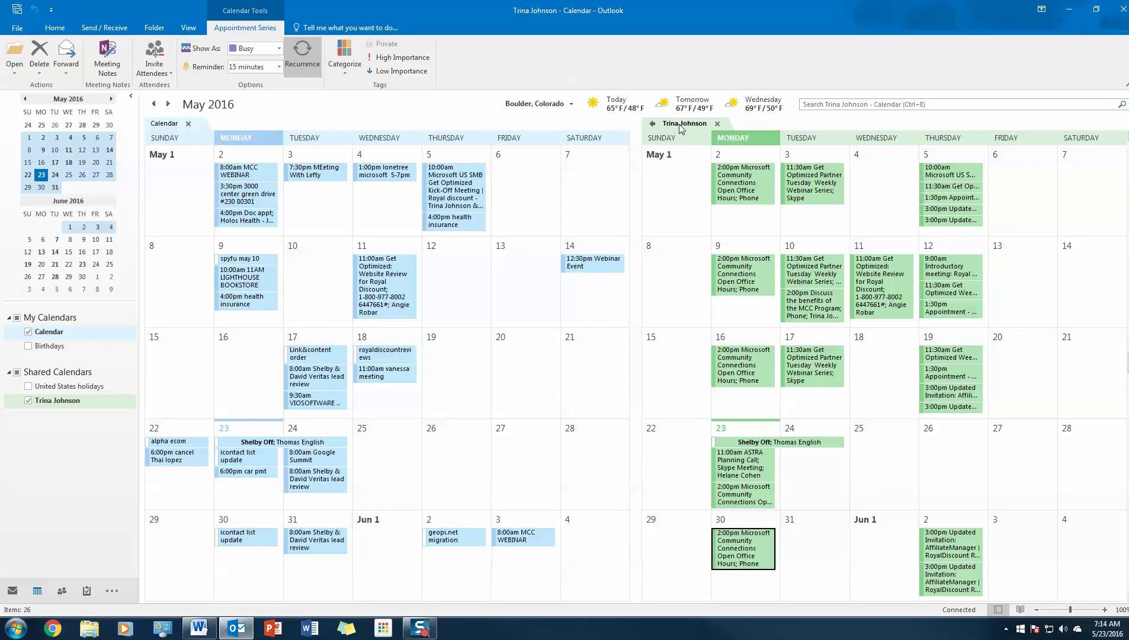
click(717, 124)
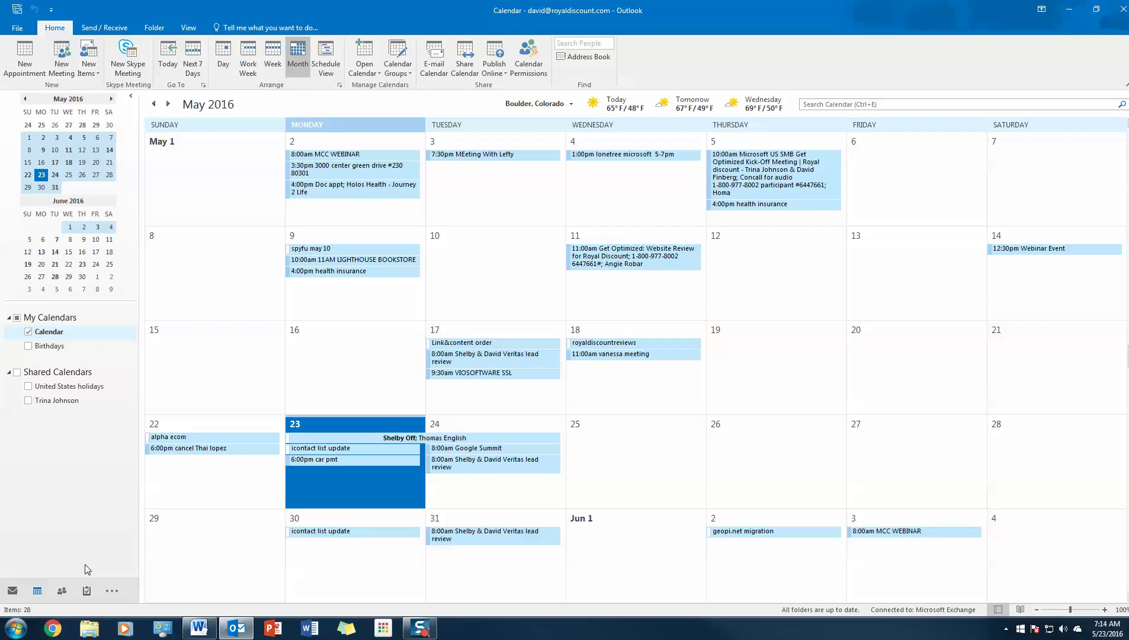
In Notes, remove 'Post on our blog' from the 'Upload the webinar to Youtube' note and recheck it.
click(111, 592)
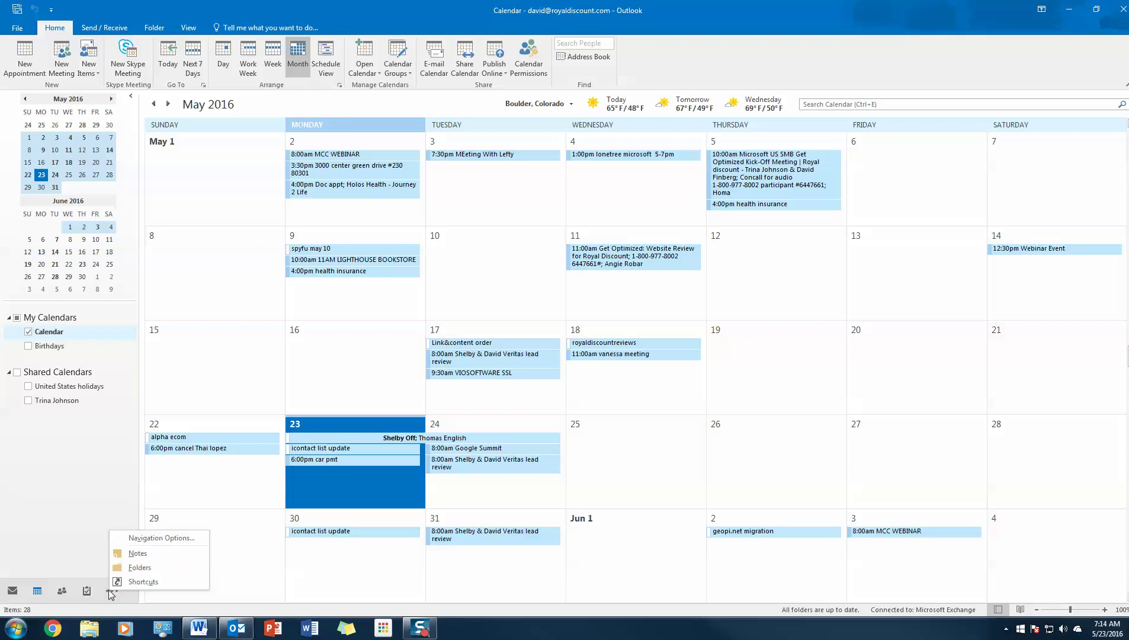
click(151, 554)
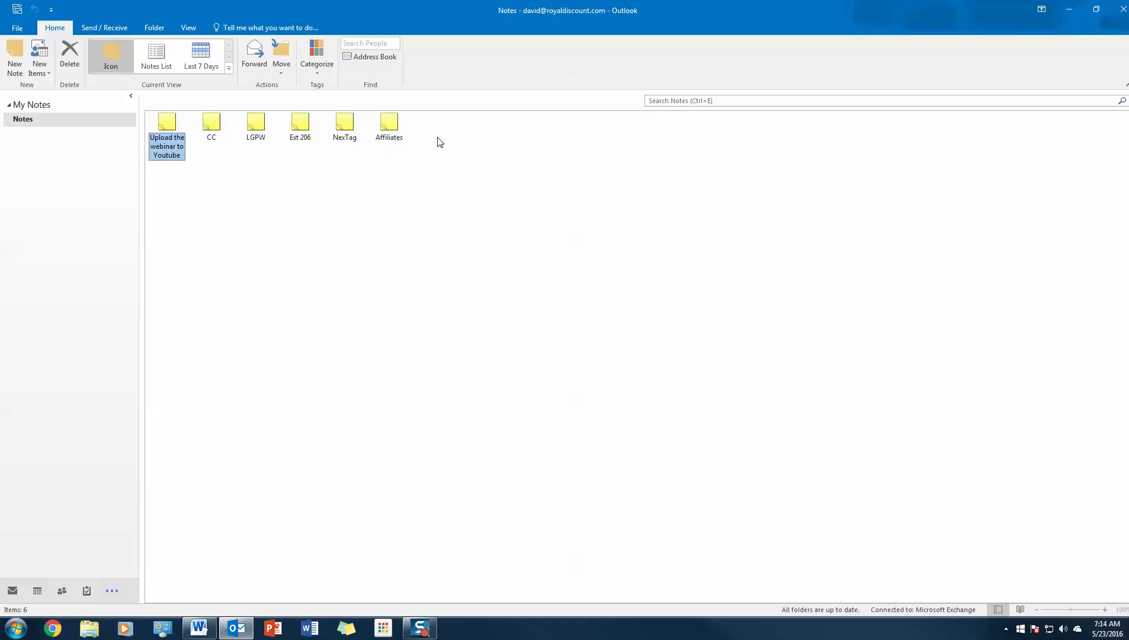
double_click(173, 144)
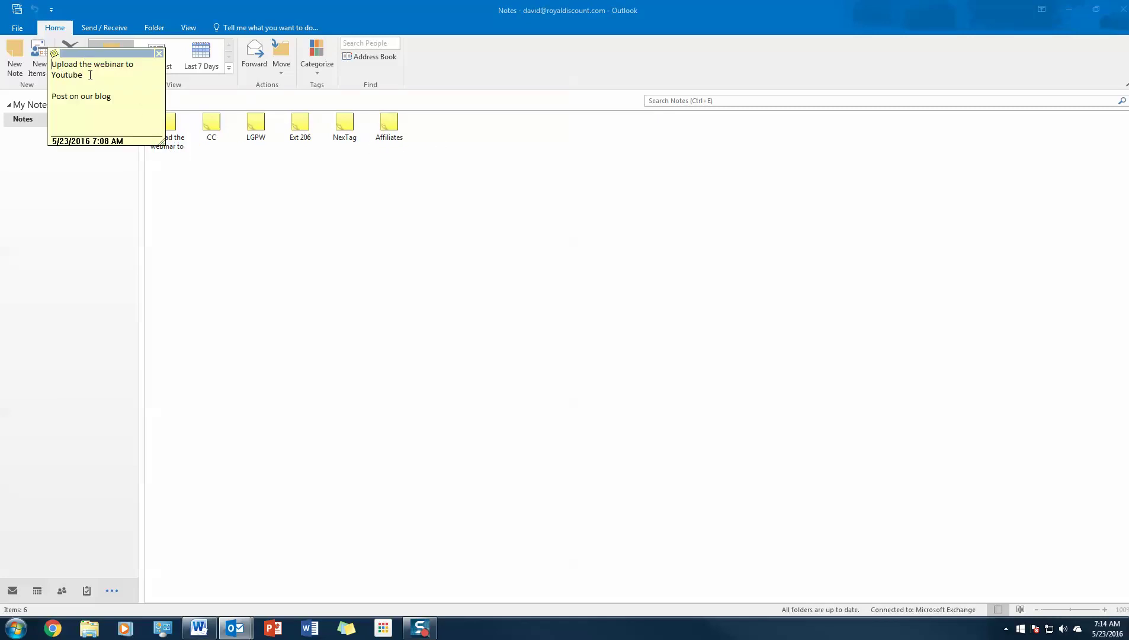
click(118, 97)
drag(121, 102, 24, 106)
key(BackSpace)
key(BackSpace)
click(158, 54)
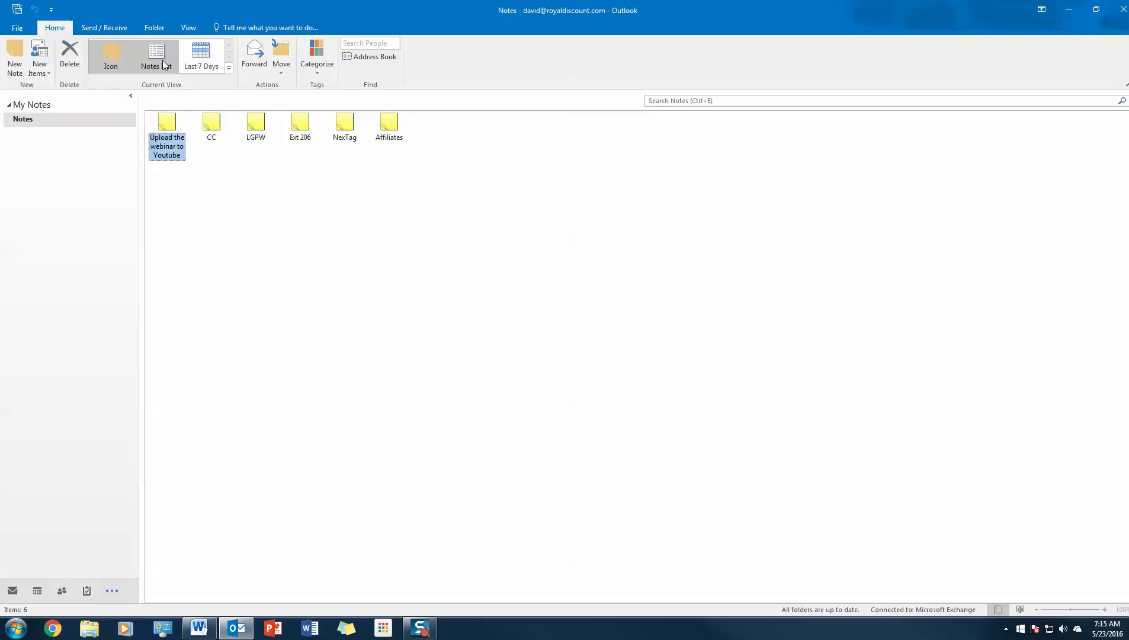
double_click(168, 128)
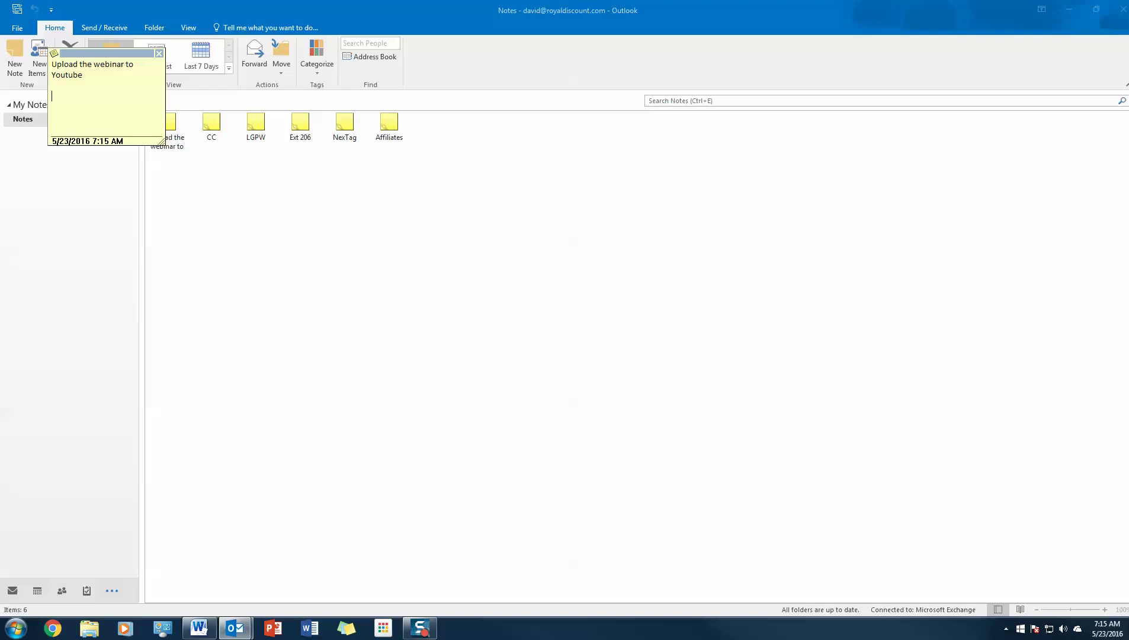
click(159, 54)
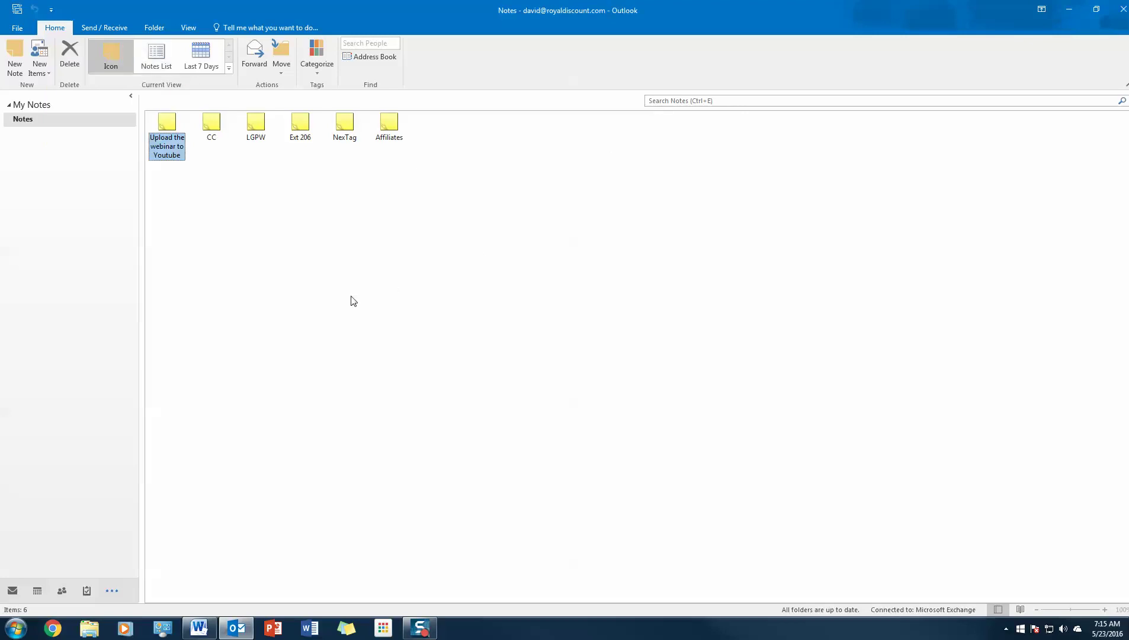
Go back from Notes to the Mail Inbox.
click(19, 597)
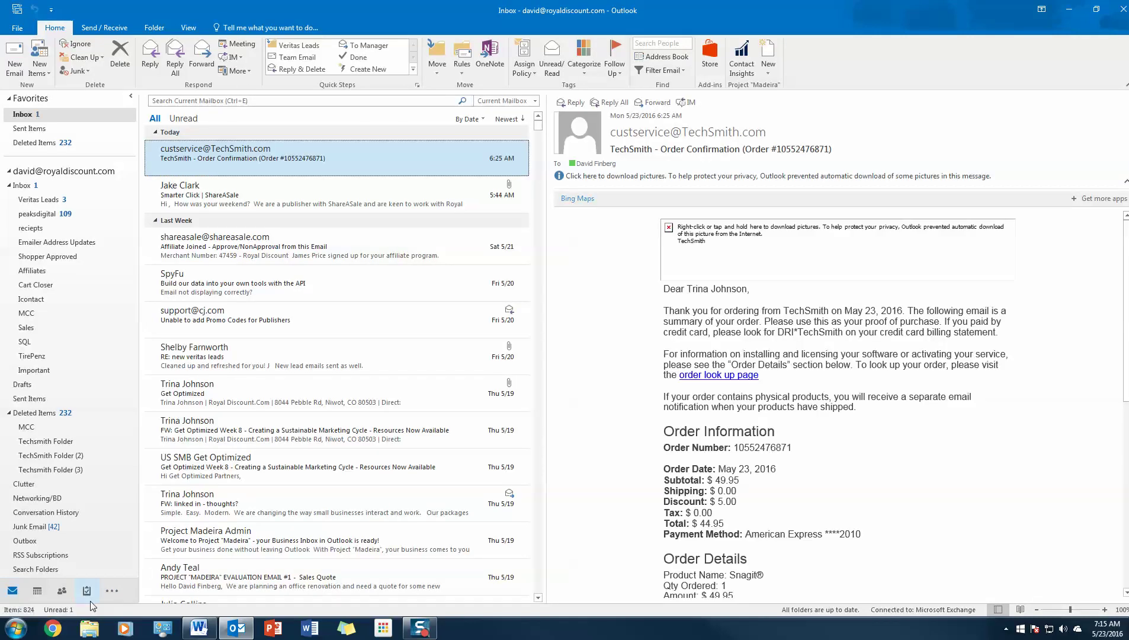
mouse_move(89, 598)
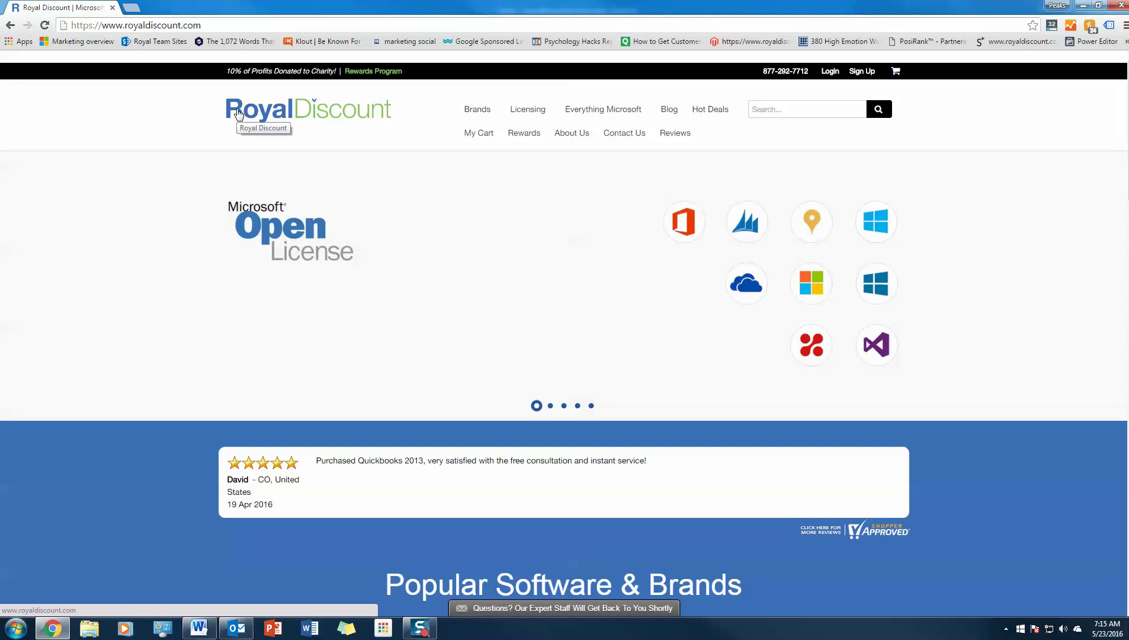
Save the Royal Discount logo from Chrome as royaldiscountlogo.png, then close Chrome.
right_click(235, 110)
click(276, 216)
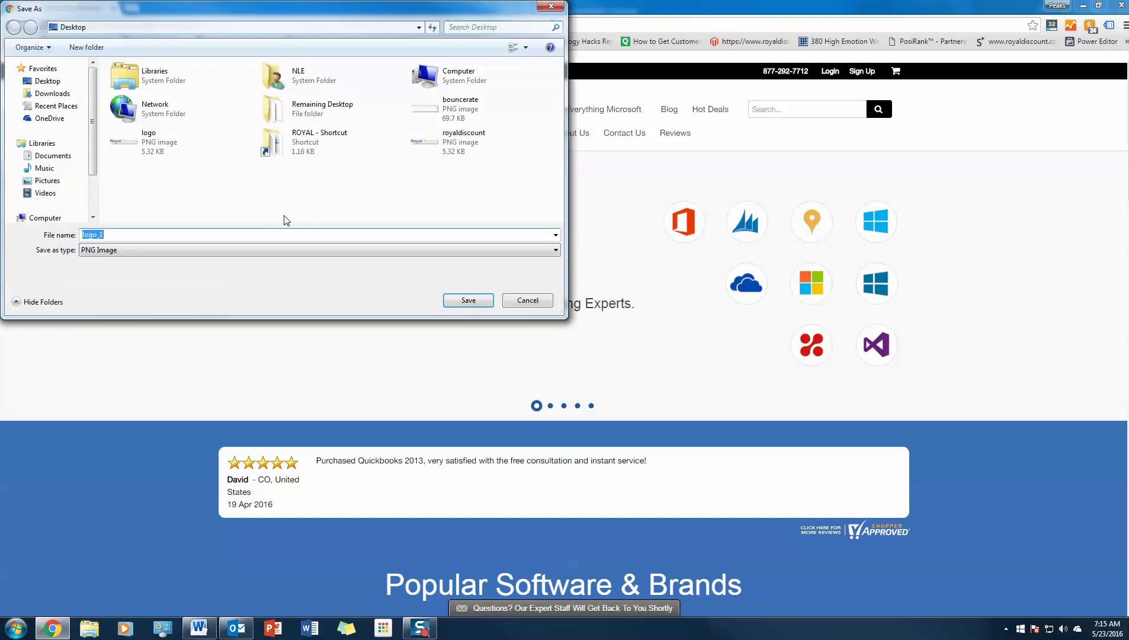
text(royal)
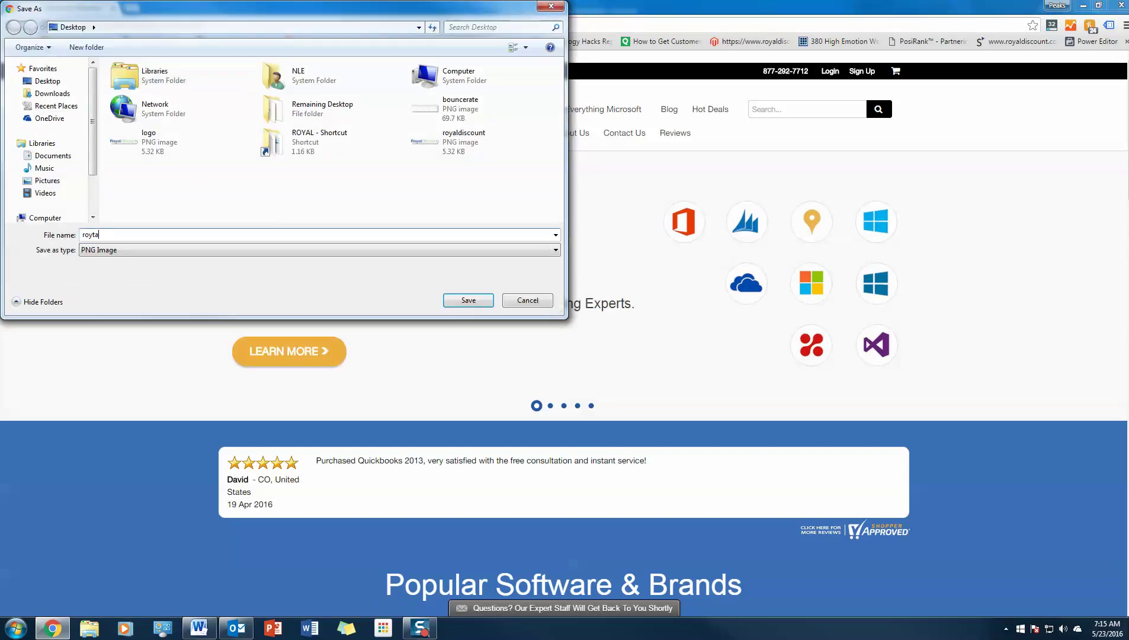
text(discountlogo)
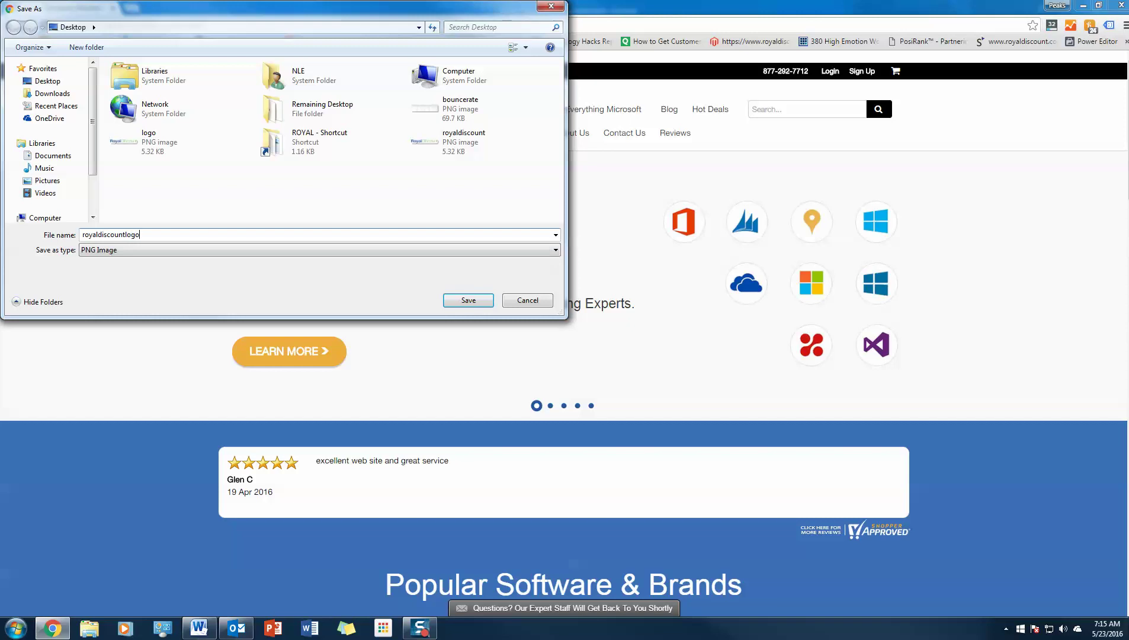
key(Return)
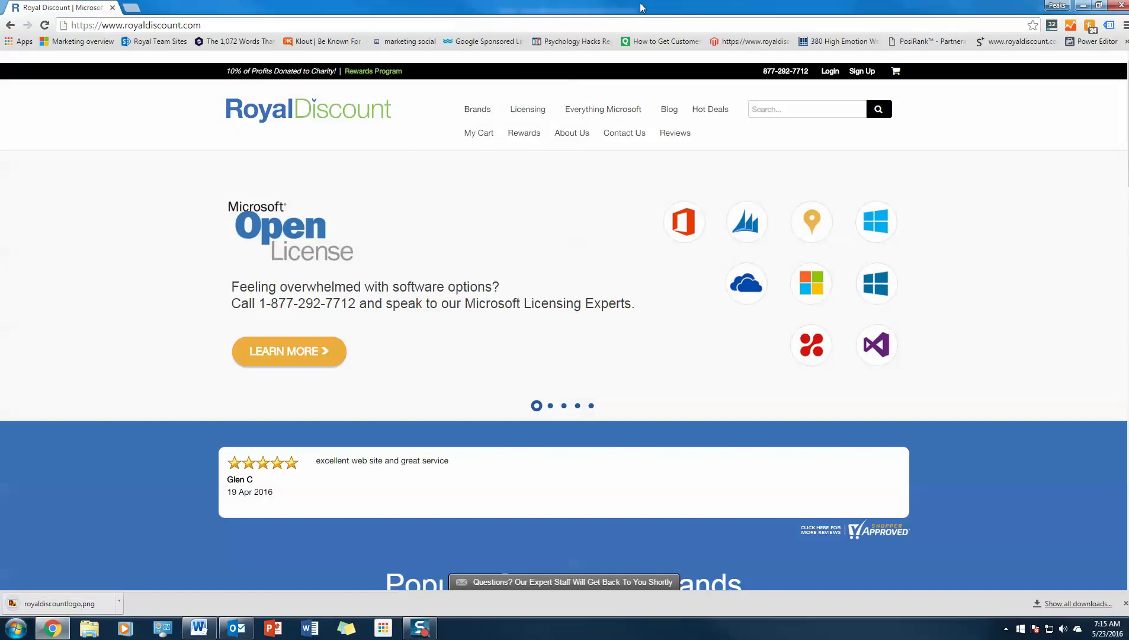
click(1111, 9)
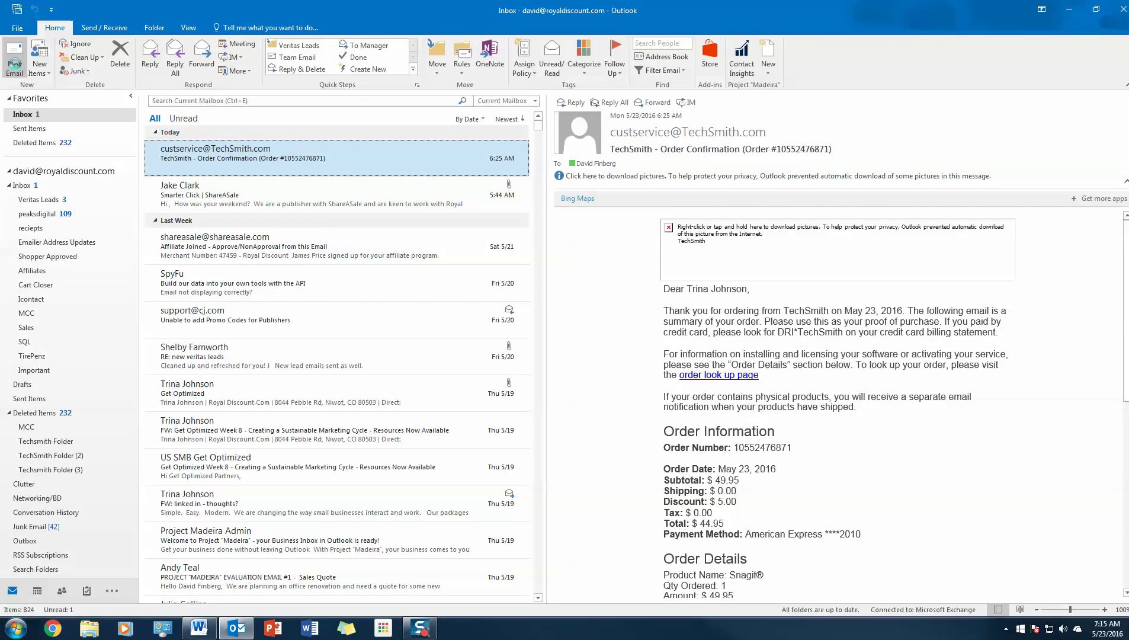
Write a new email to the colleague with subject 'Logo' and a short 'Attached' note signed with initials.
click(14, 64)
text(trina)
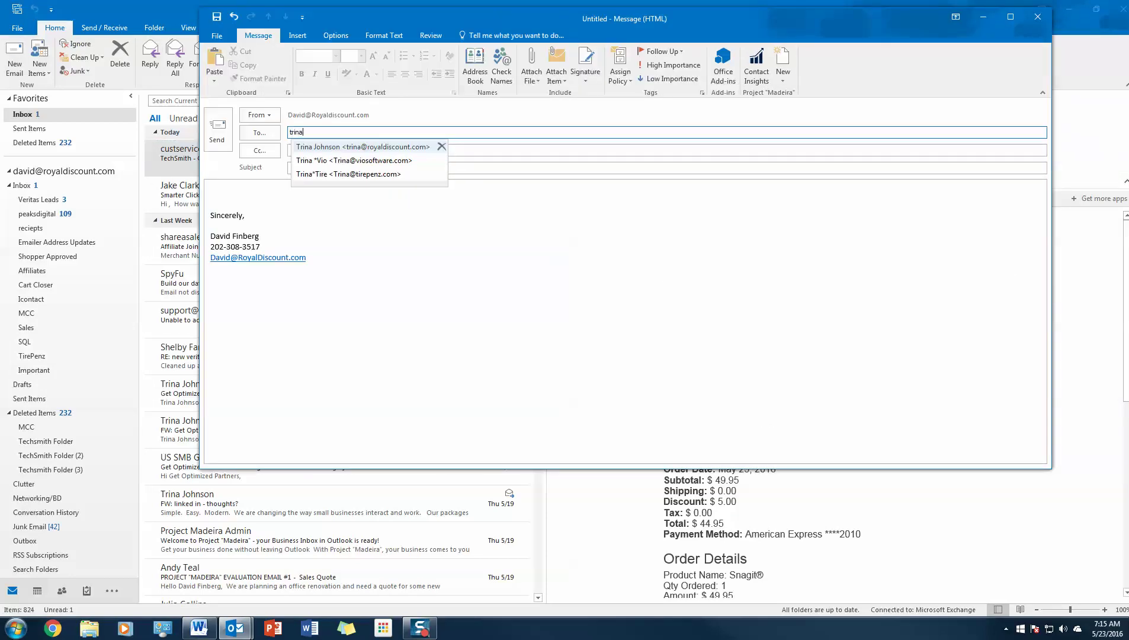
key(Tab)
key(Tab)
text(Logo)
key(Tab)
text(At)
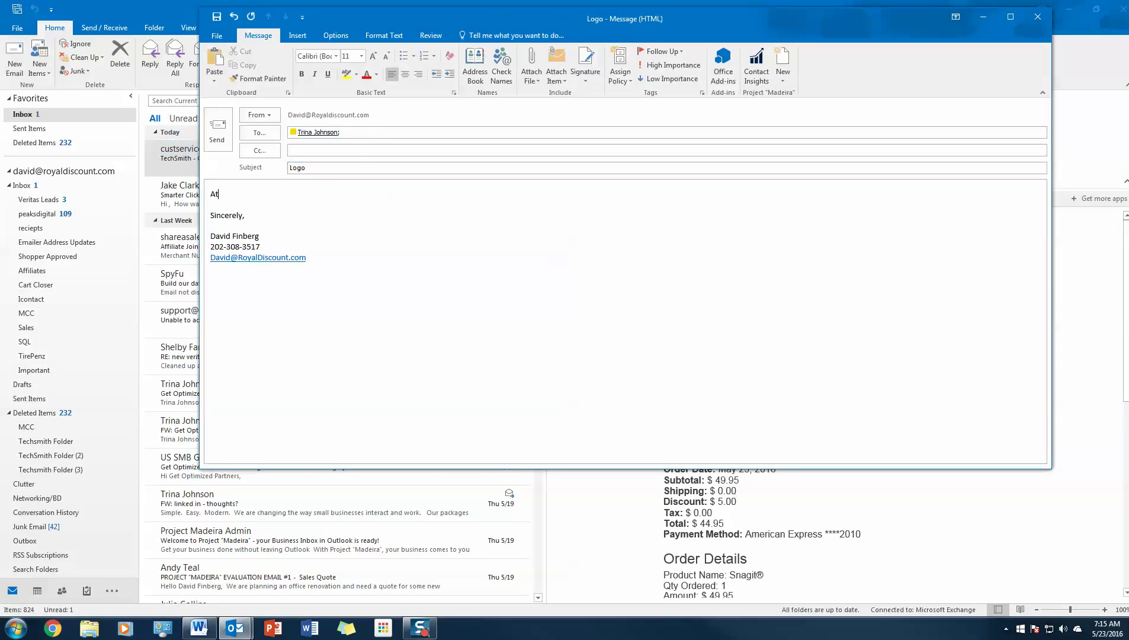
text(tached - DF)
Attach royaldiscountlogo.png from Recent Items to the Logo message.
click(532, 79)
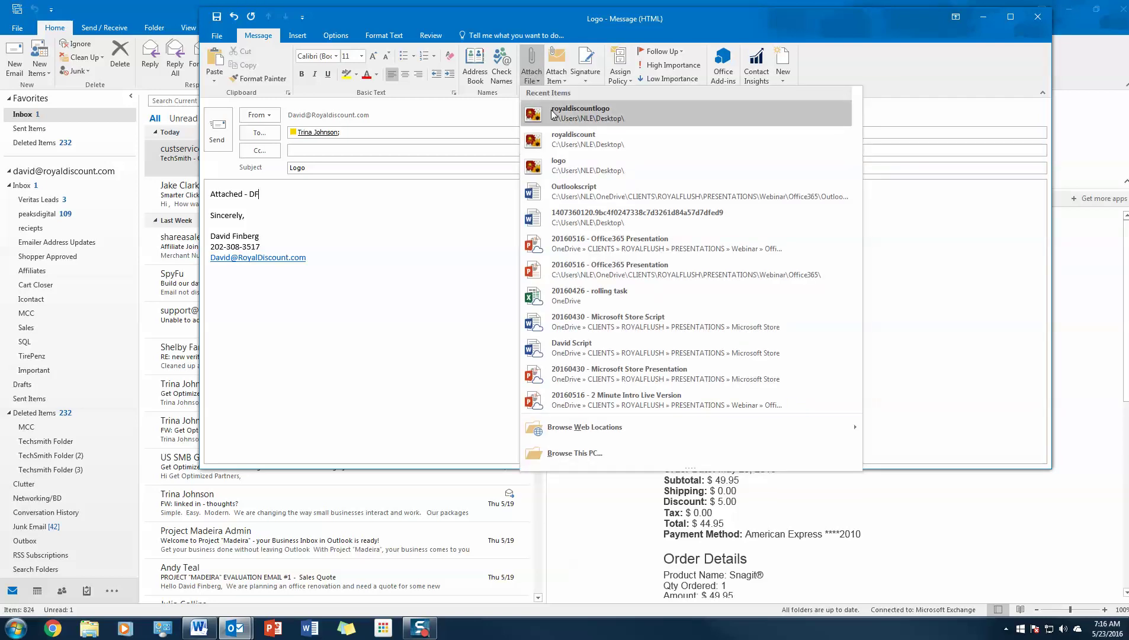
click(594, 112)
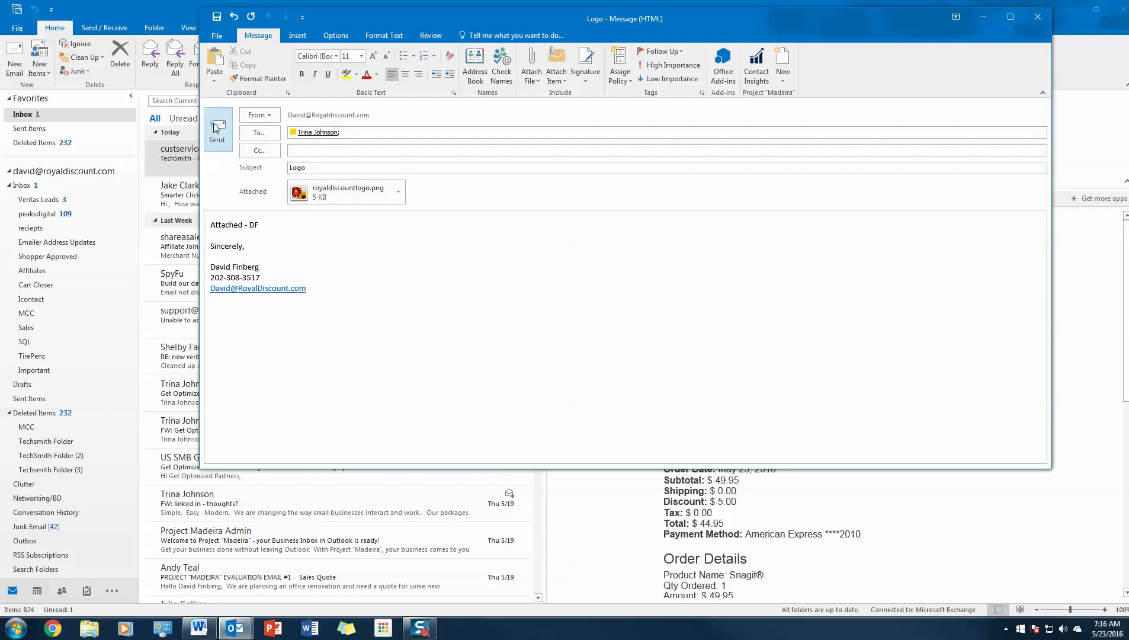
Close the Logo message without saving and select the TechSmith order confirmation email.
click(1037, 18)
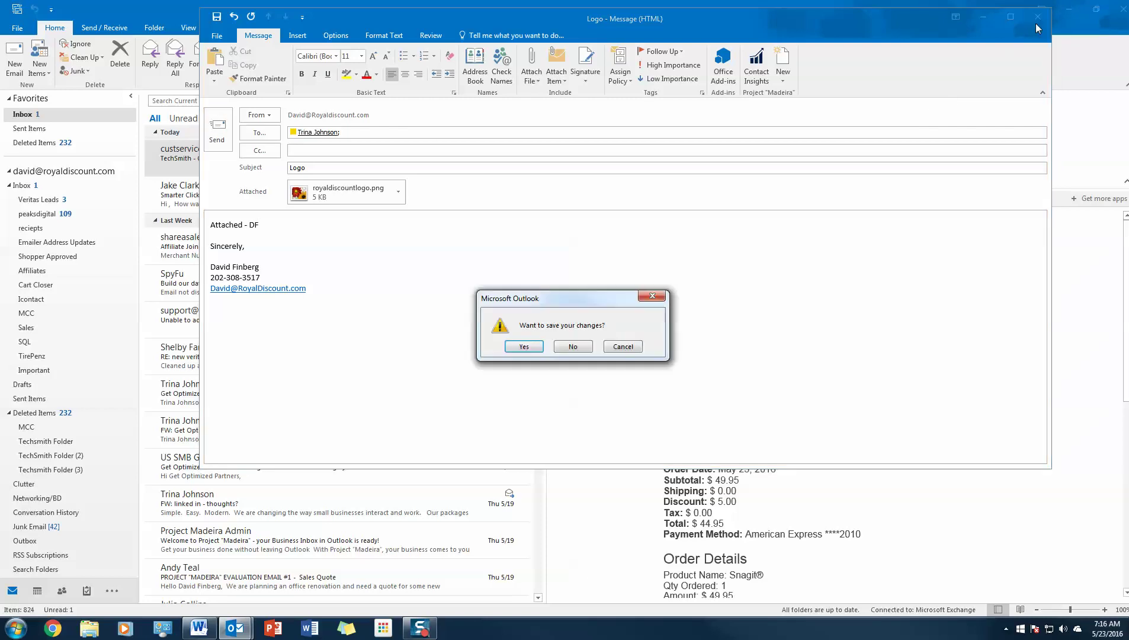
click(579, 351)
click(577, 350)
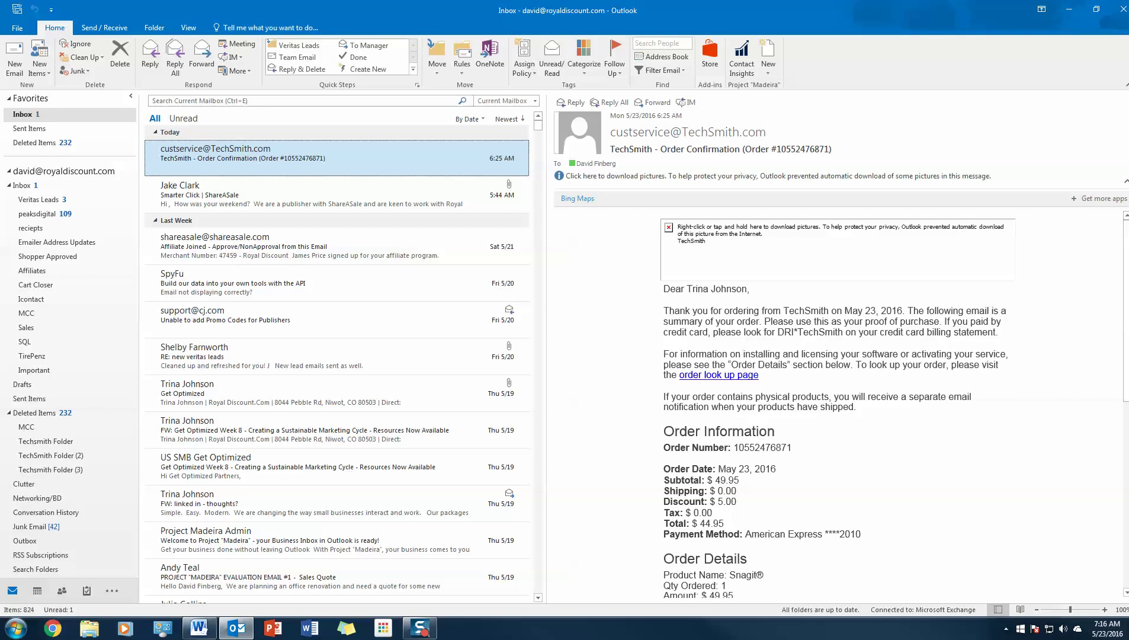
key(shift+F10)
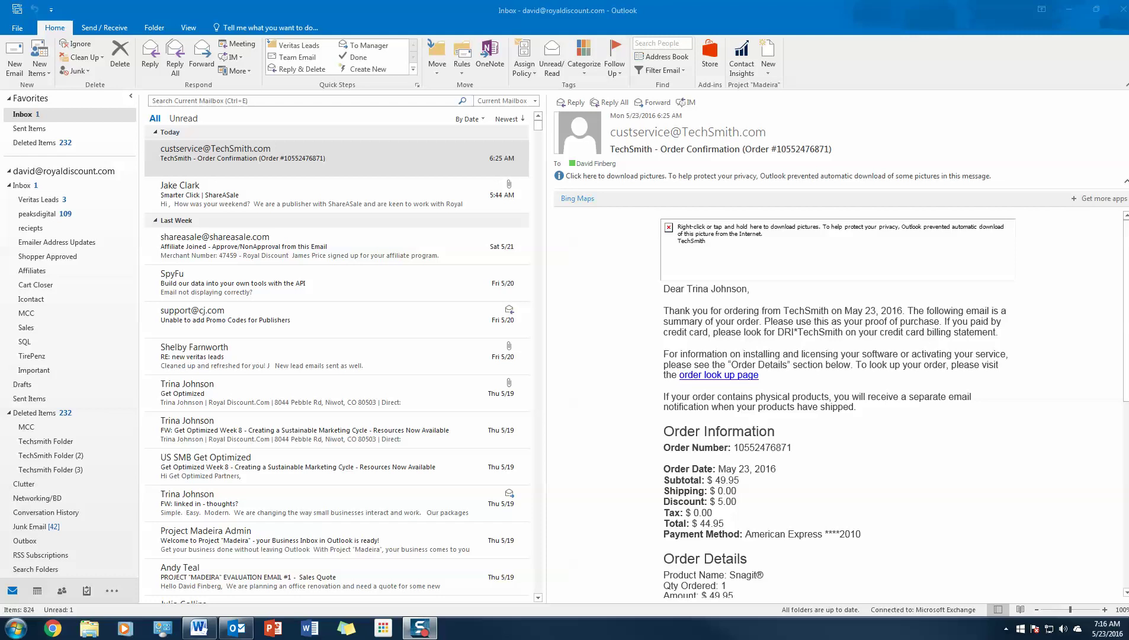
click(241, 153)
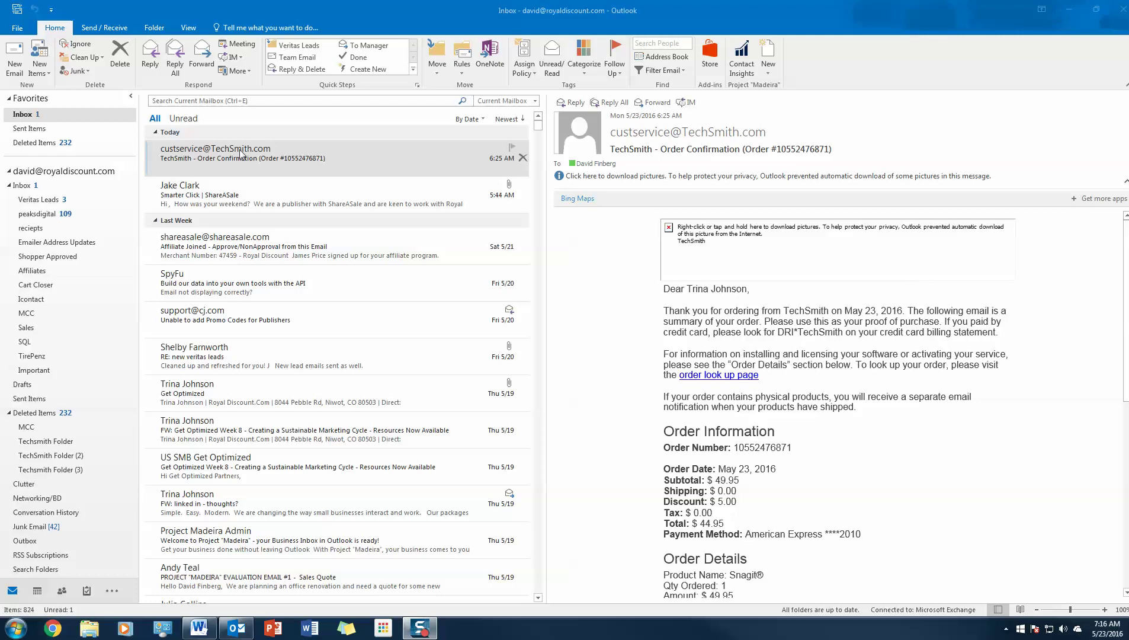
Create a new subfolder under the Inbox named 'Techsmith Folder'.
right_click(33, 188)
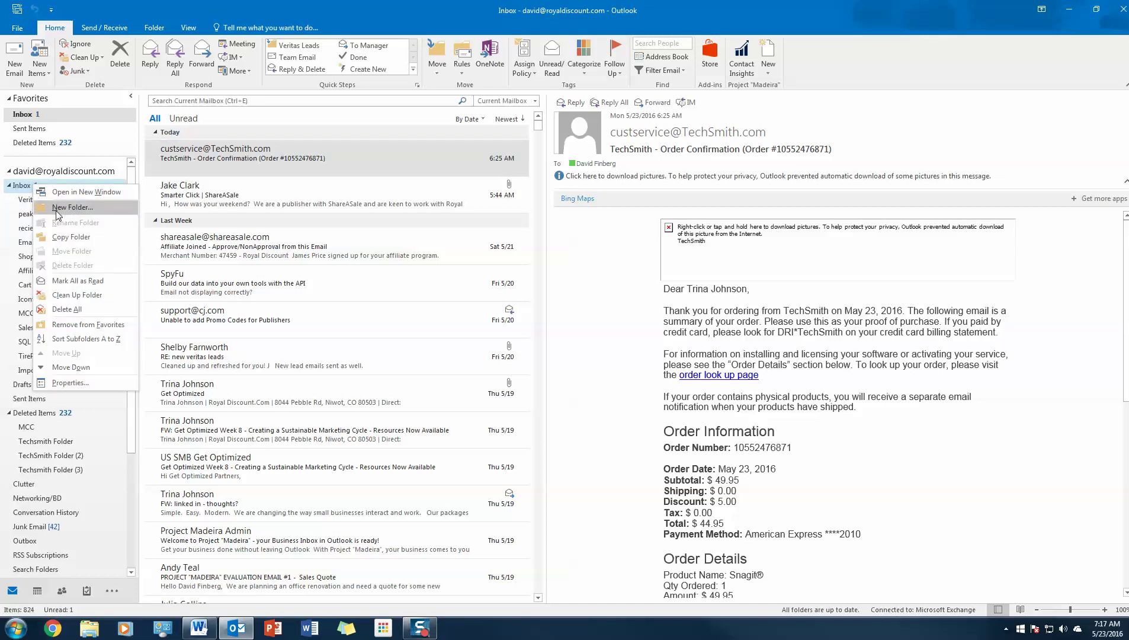
click(57, 211)
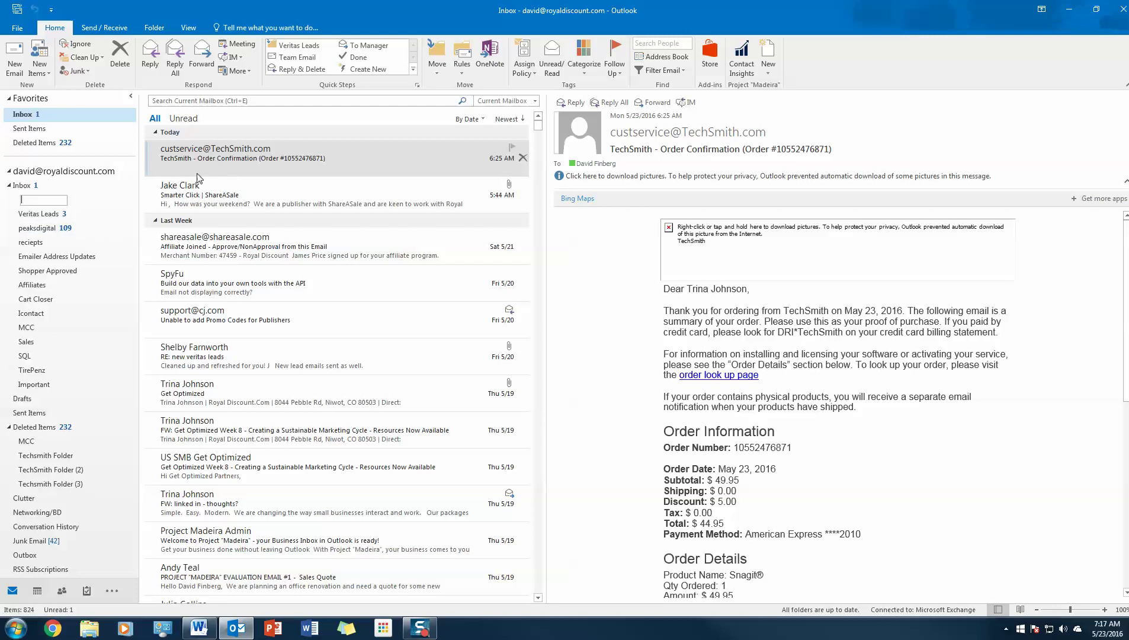
text(Techsmith Folder)
key(Return)
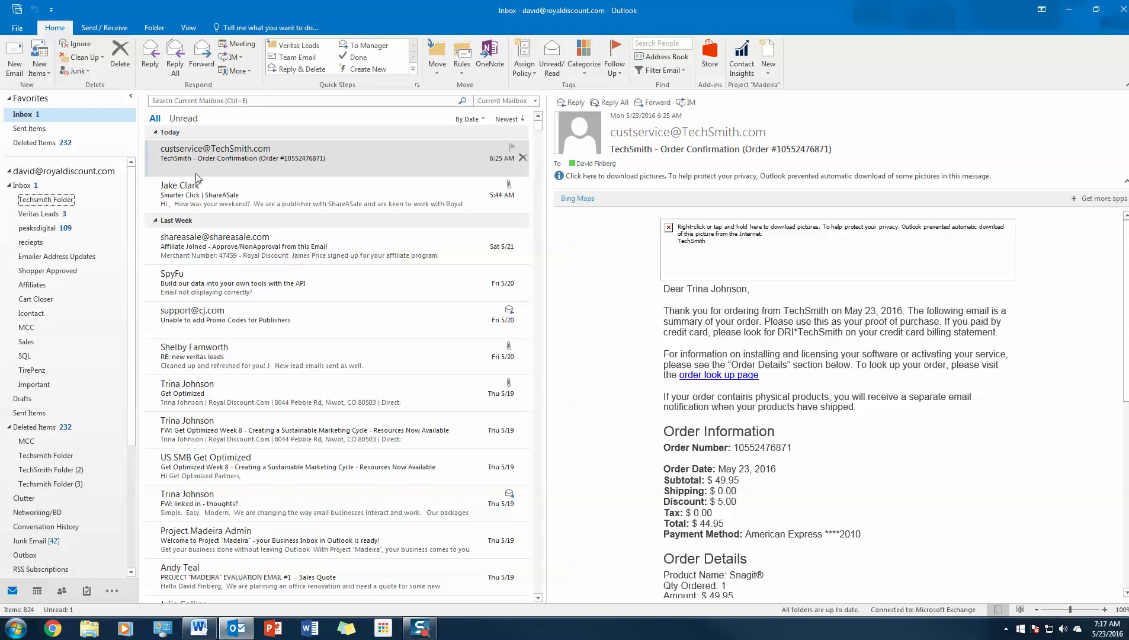
Rename 'Techsmith Folder' to 'Techsmith' and return to the Inbox.
click(59, 200)
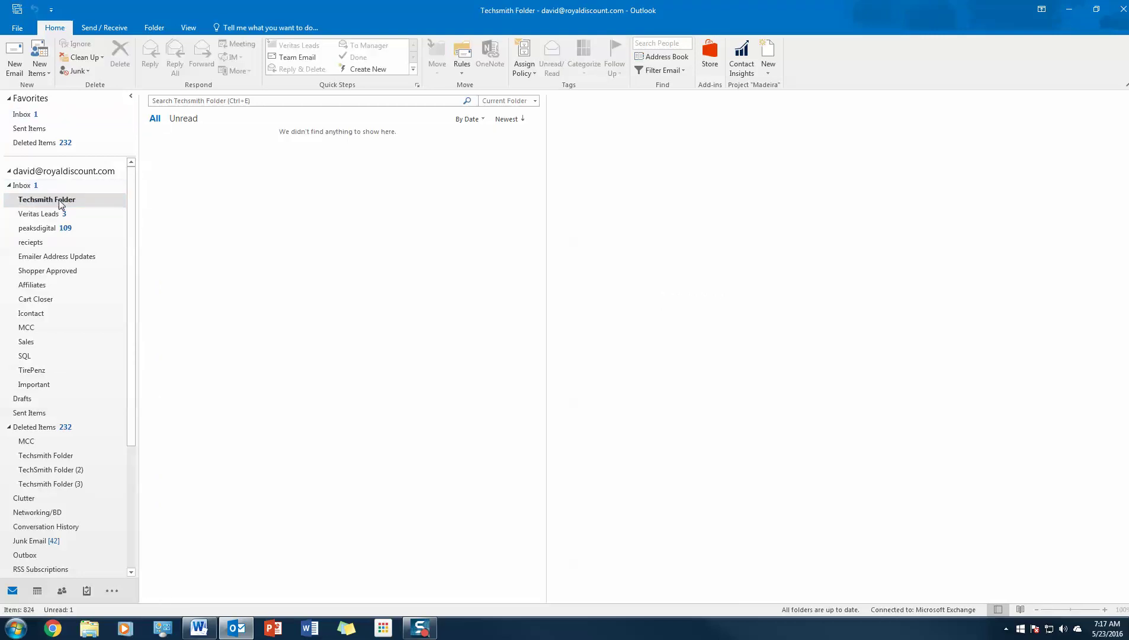
right_click(59, 204)
click(60, 201)
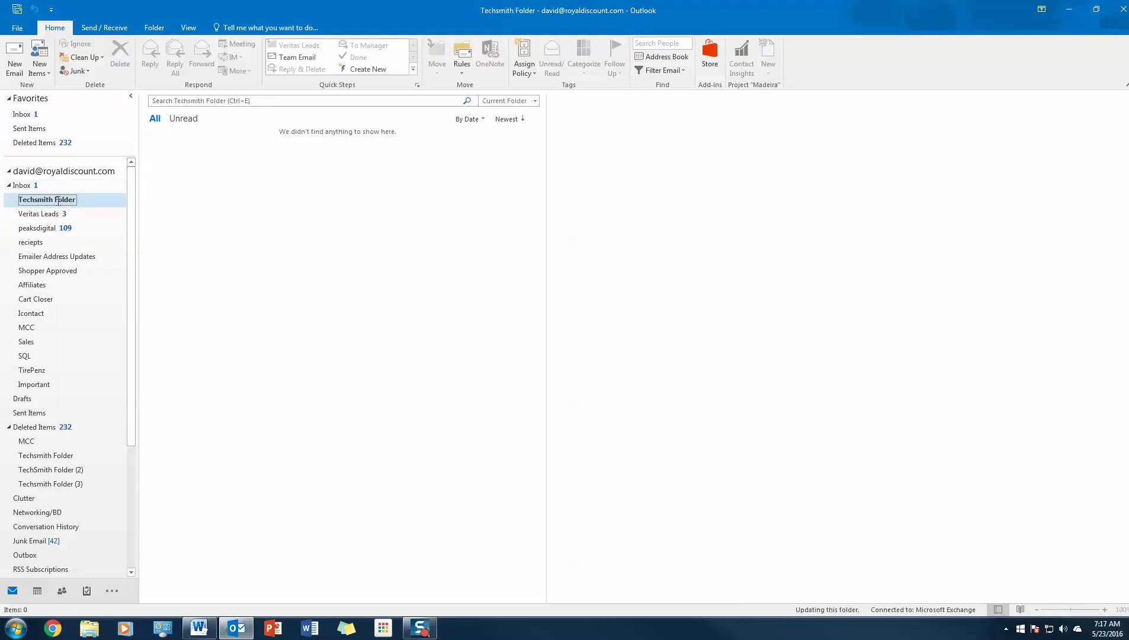
click(62, 199)
key(BackSpace)
key(BackSpace)
key(BackSpace)
key(BackSpace)
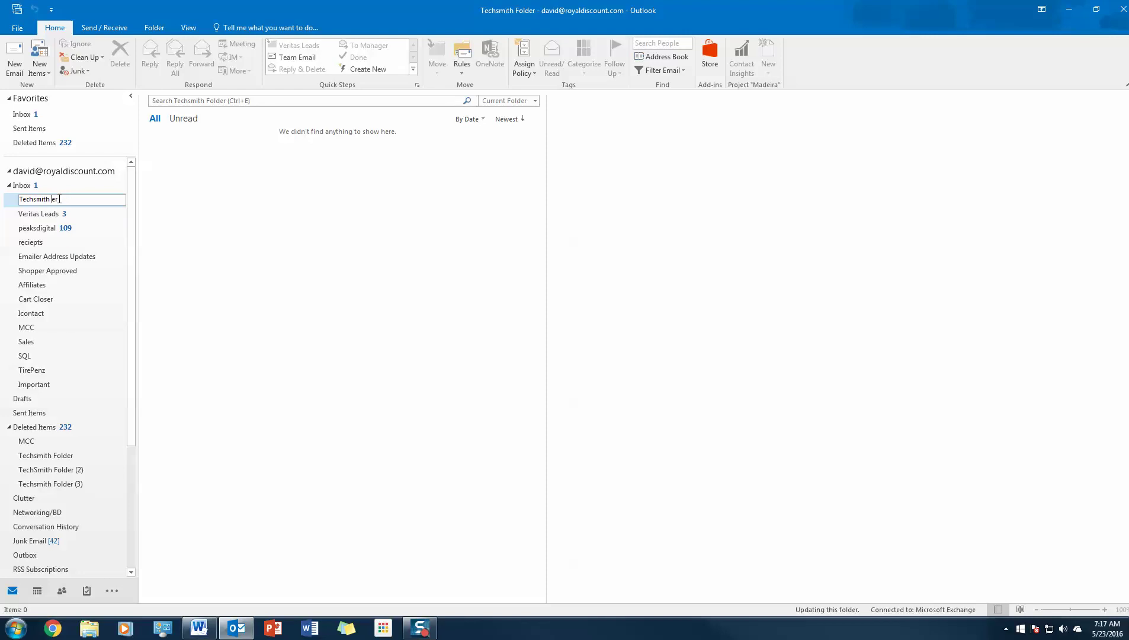
key(Return)
click(21, 187)
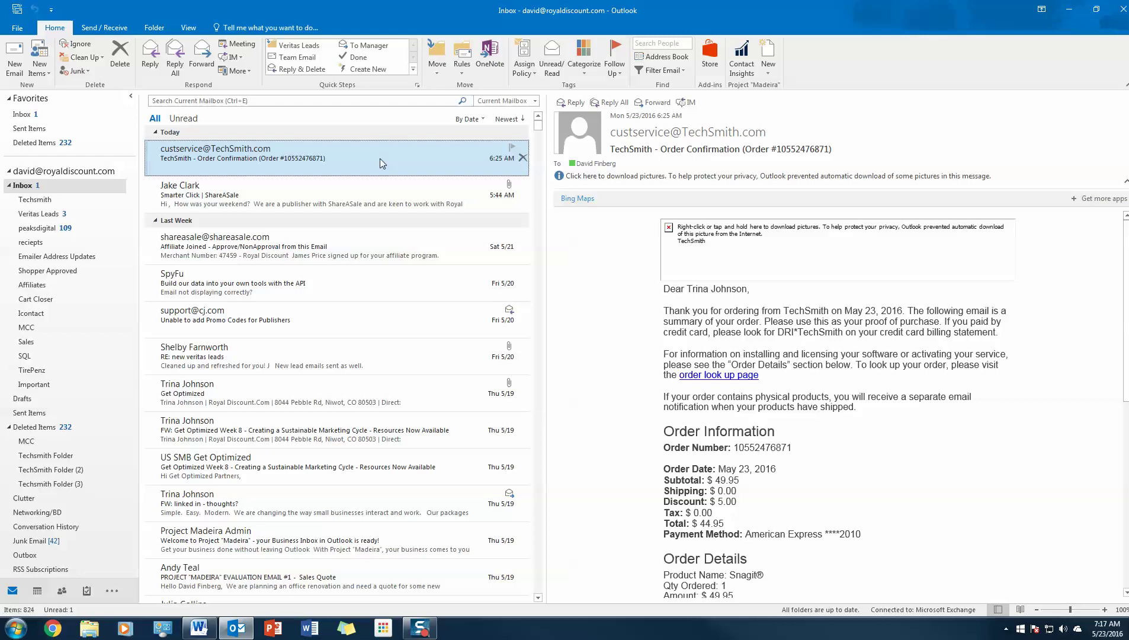
From the TechSmith order email, draft a rule moving that sender's mail into Inbox > Techsmith.
right_click(380, 158)
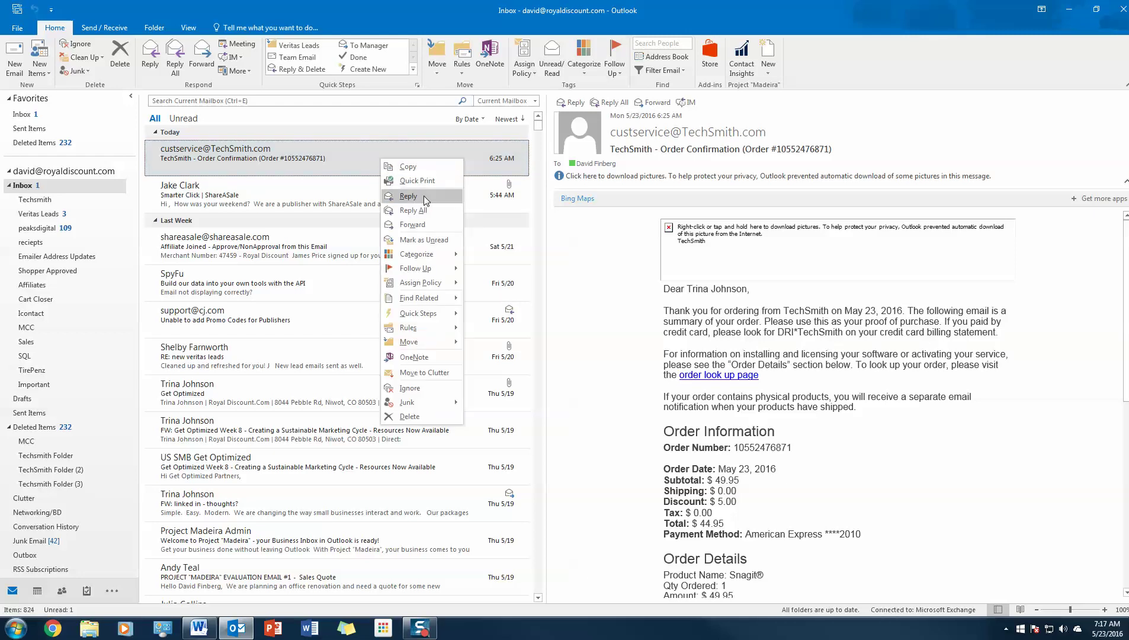
mouse_move(427, 325)
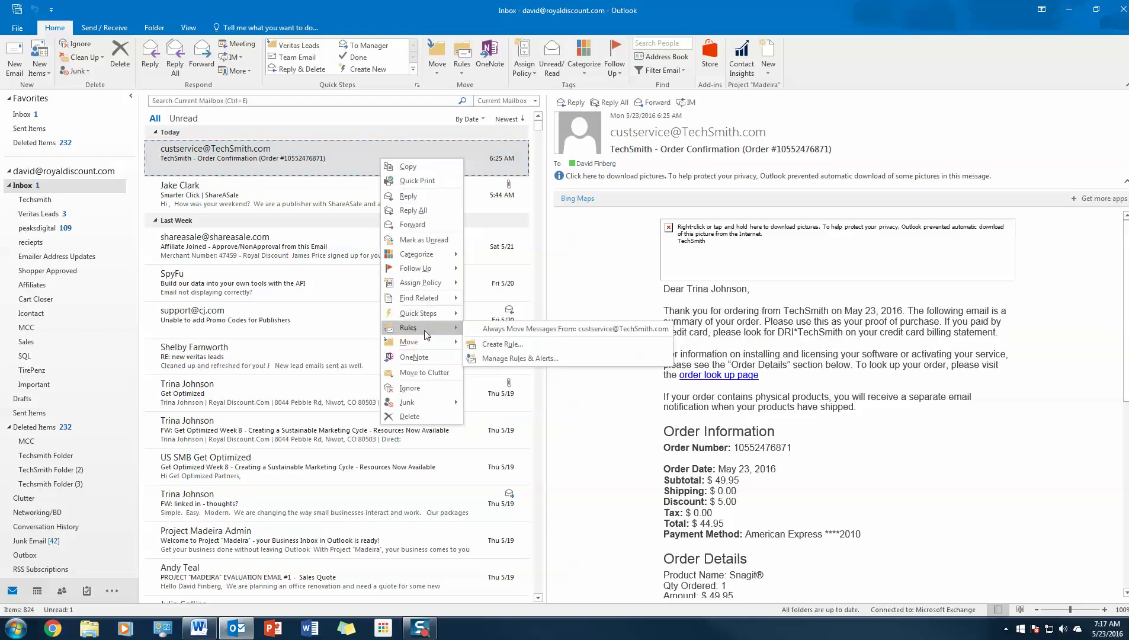
click(506, 346)
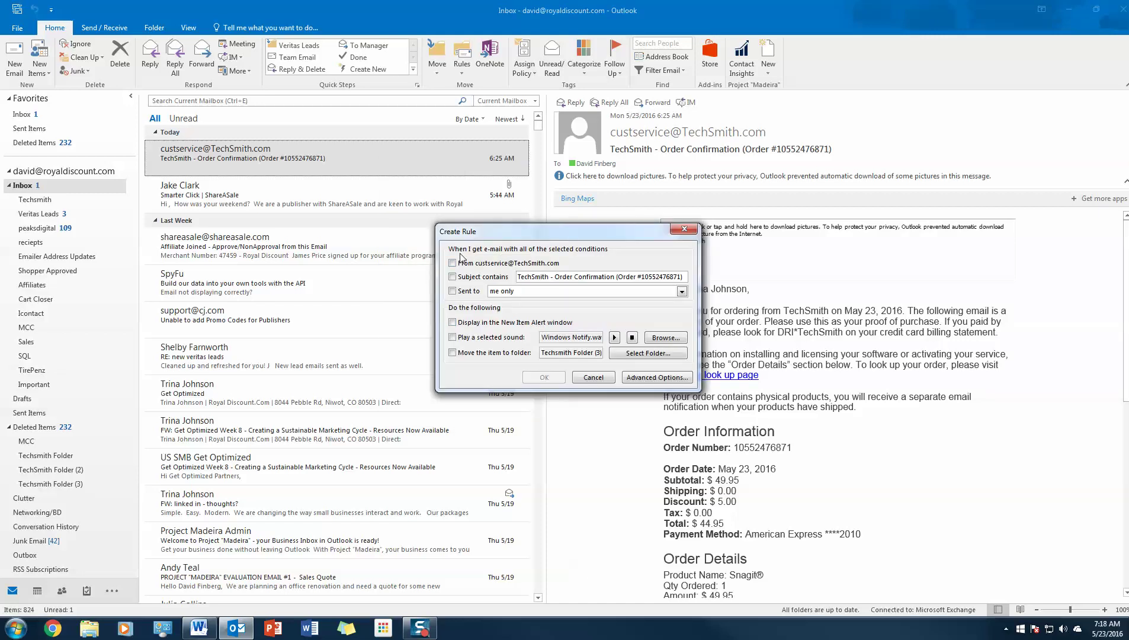
click(544, 268)
click(514, 353)
click(626, 352)
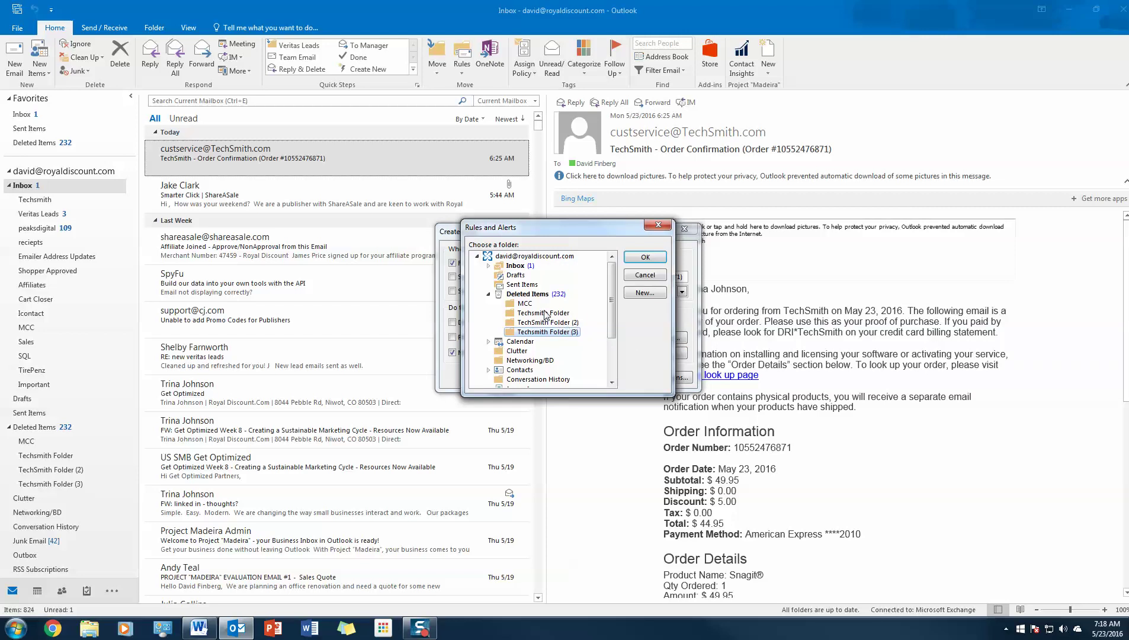
click(488, 266)
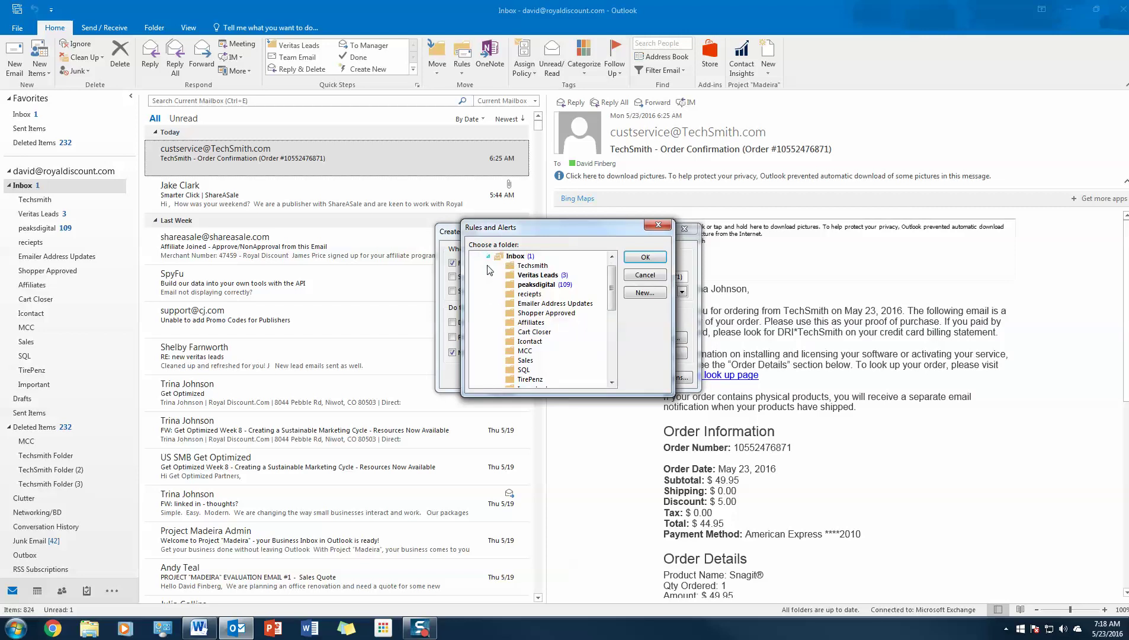
click(521, 266)
click(659, 260)
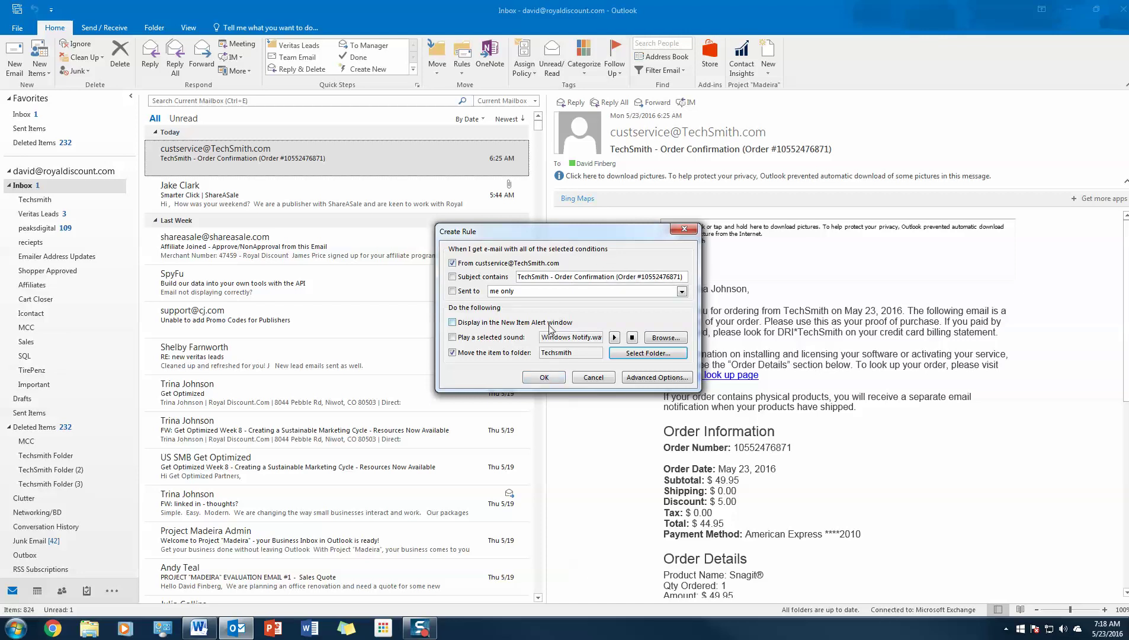
Save the Techsmith rule and run it now on messages already in the Inbox.
click(539, 382)
click(544, 379)
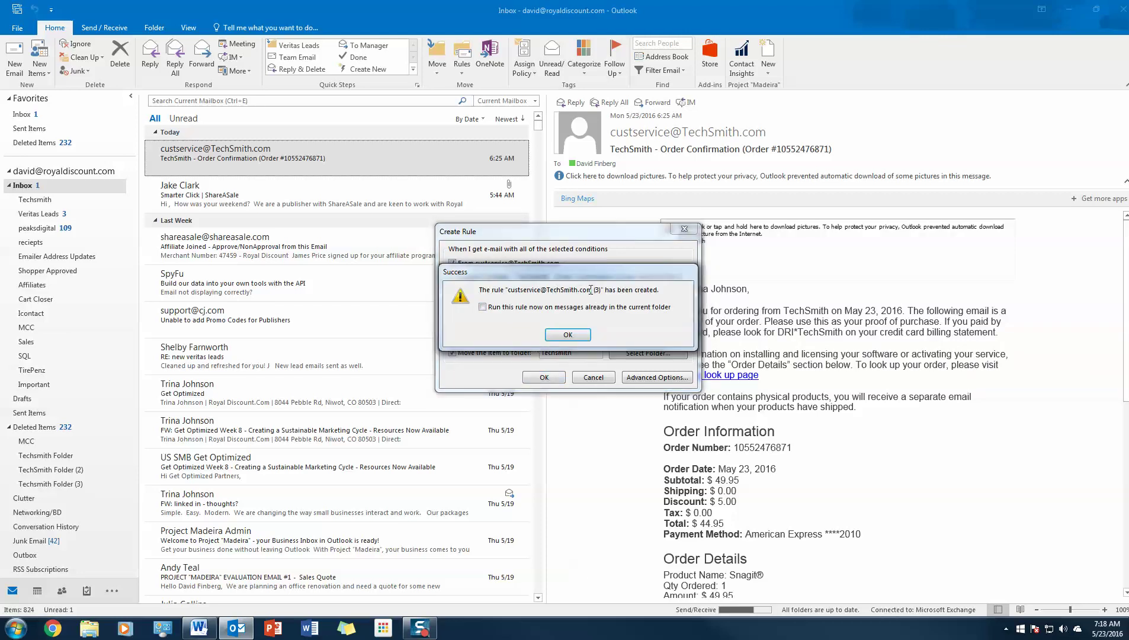
click(585, 308)
click(581, 336)
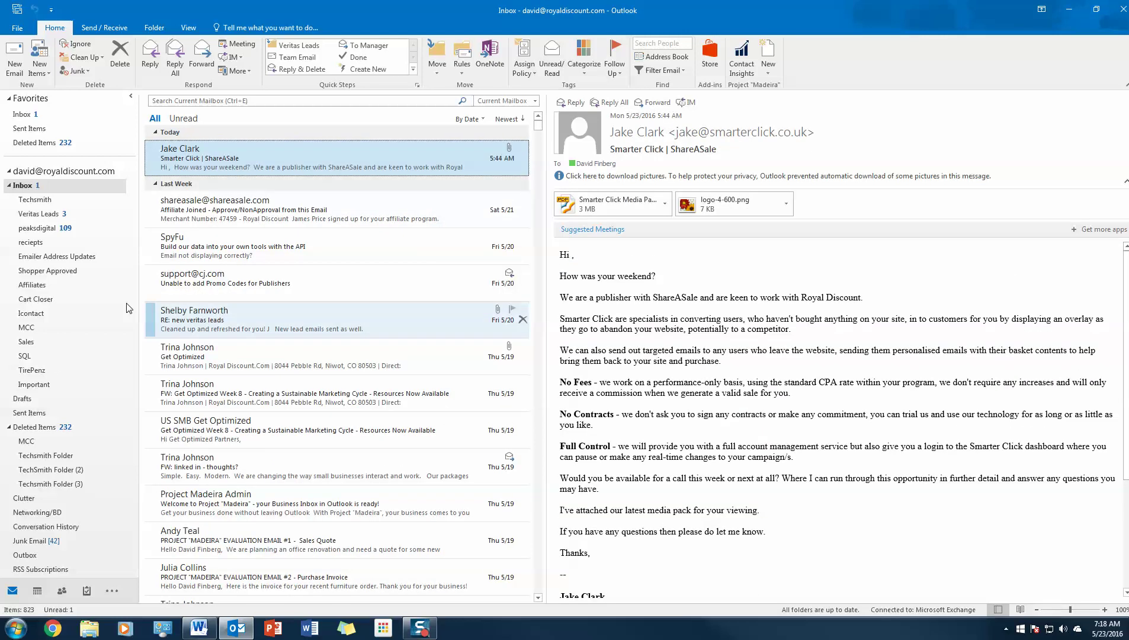
click(52, 201)
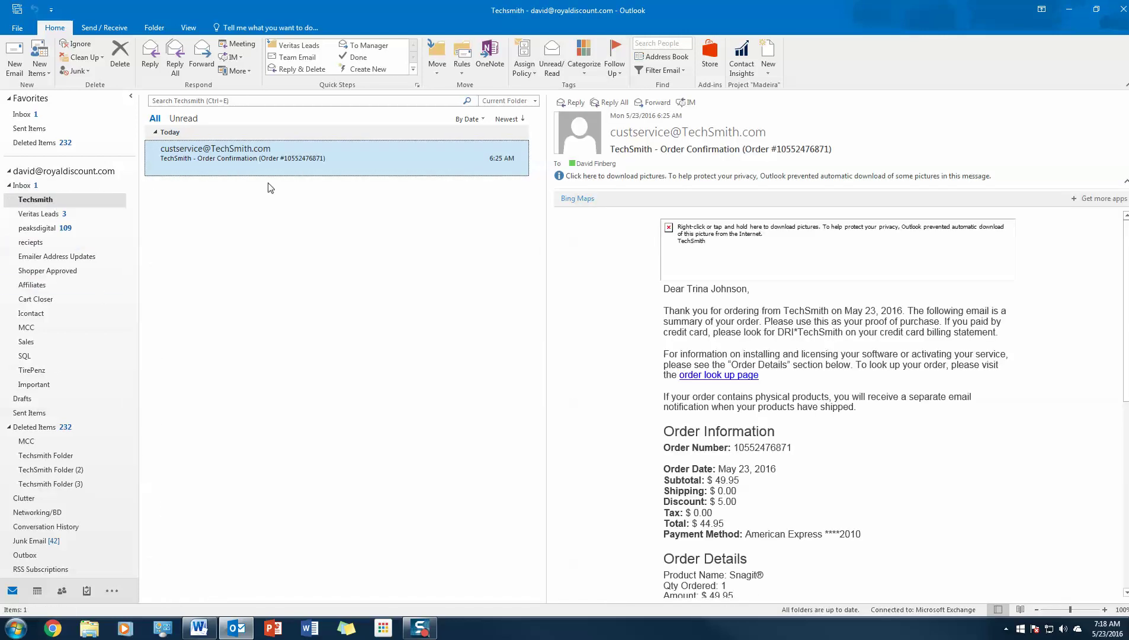
click(33, 189)
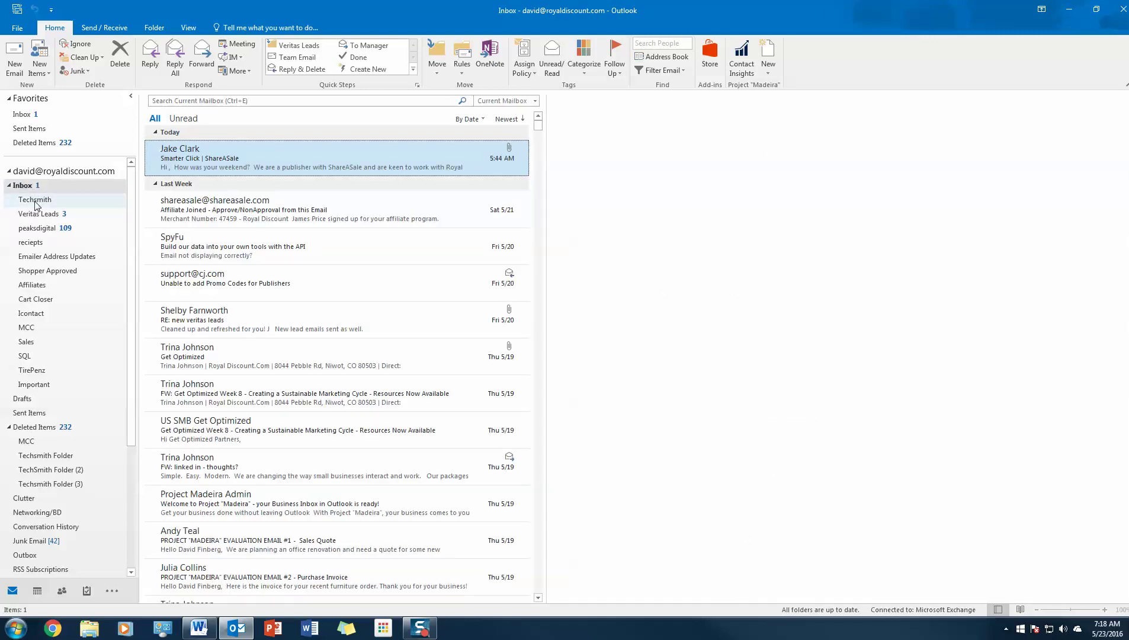